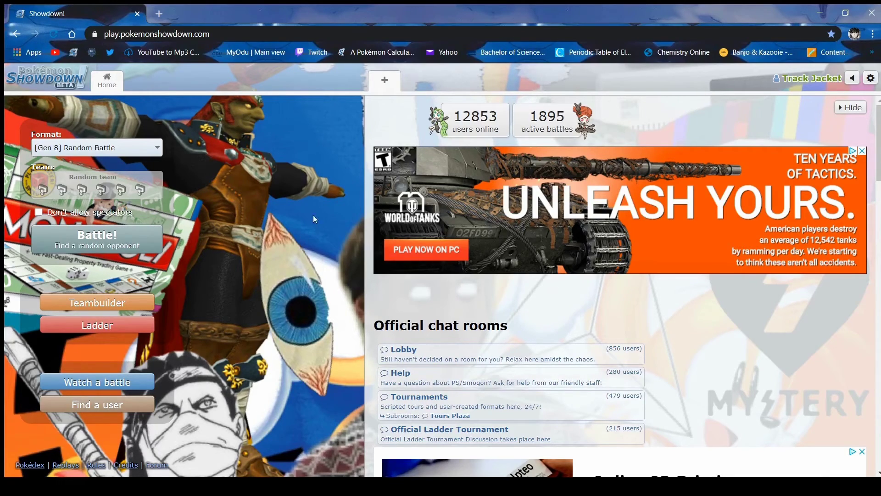
Hide the news and chat rooms panel on the Pokémon Showdown home page.
click(848, 107)
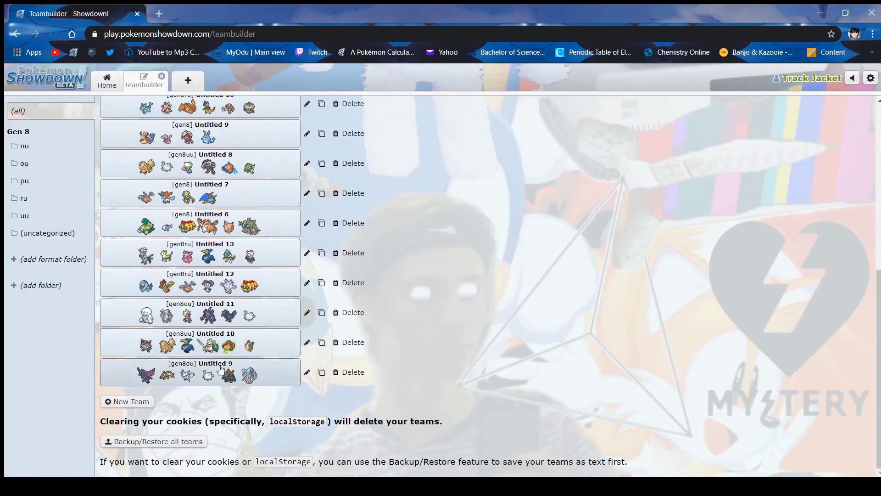
scroll(220, 331, up, 3)
scroll(221, 331, up, 5)
scroll(220, 331, down, 3)
scroll(221, 330, down, 3)
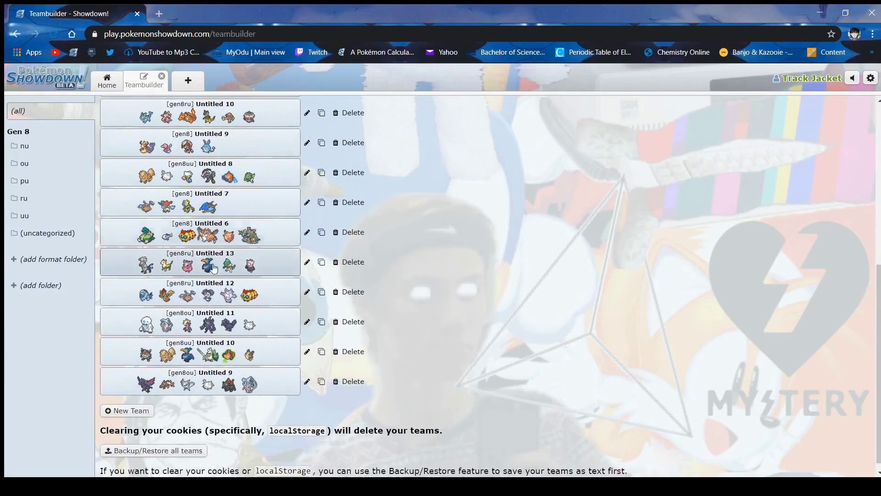
scroll(224, 363, down, 2)
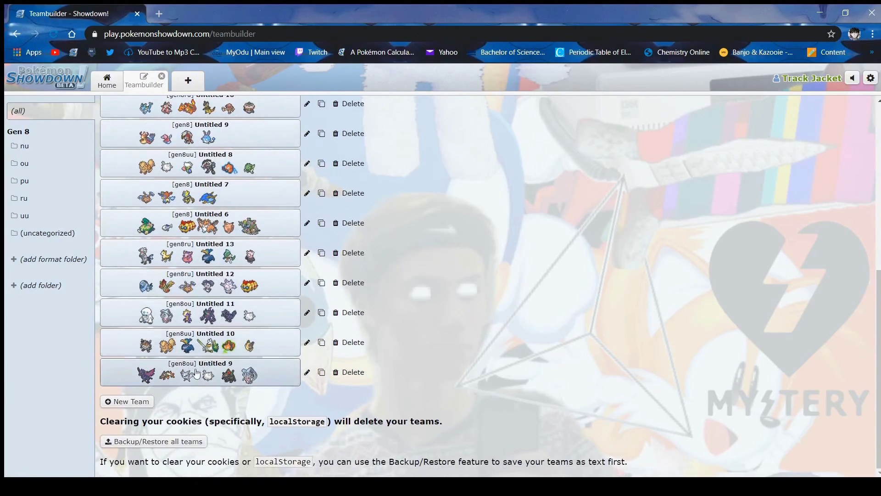
scroll(191, 378, up, 3)
scroll(207, 345, up, 3)
scroll(214, 338, down, 6)
scroll(206, 276, up, 1)
scroll(206, 241, up, 3)
scroll(213, 276, up, 3)
scroll(223, 345, down, 1)
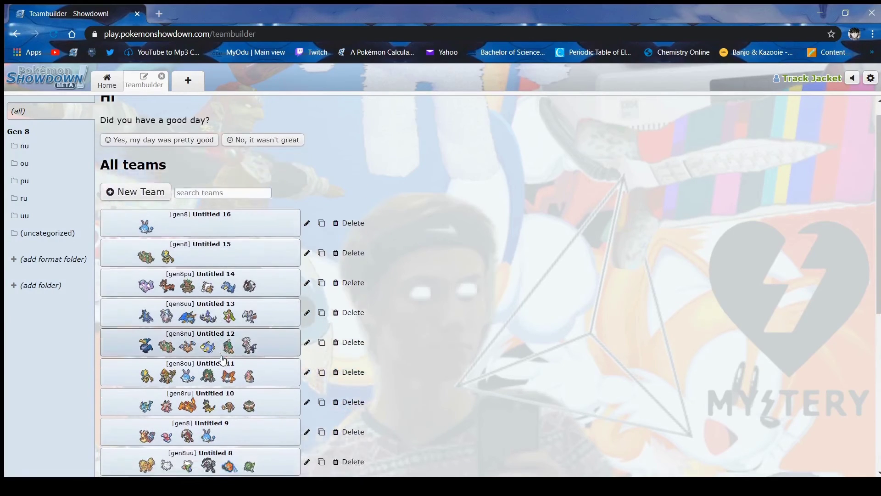
scroll(222, 357, down, 2)
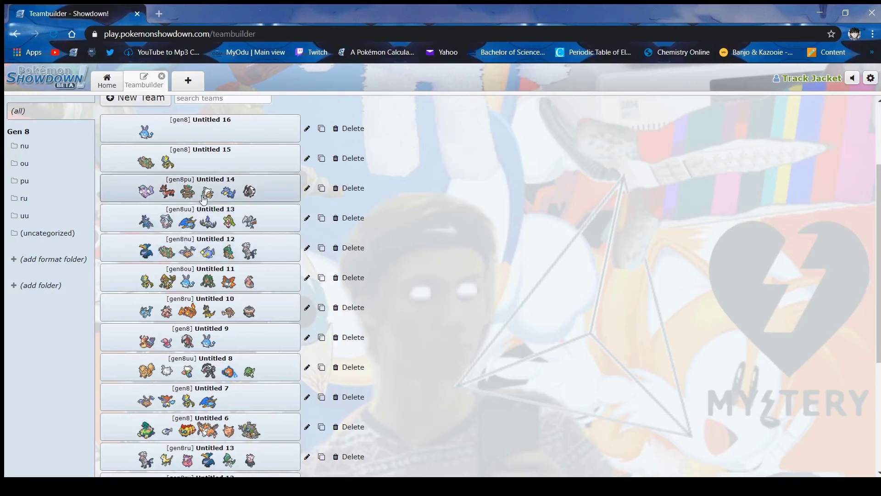
scroll(207, 221, up, 4)
Open Teambuilder and view the Gen 8 NU, OU and PU team folders.
click(106, 83)
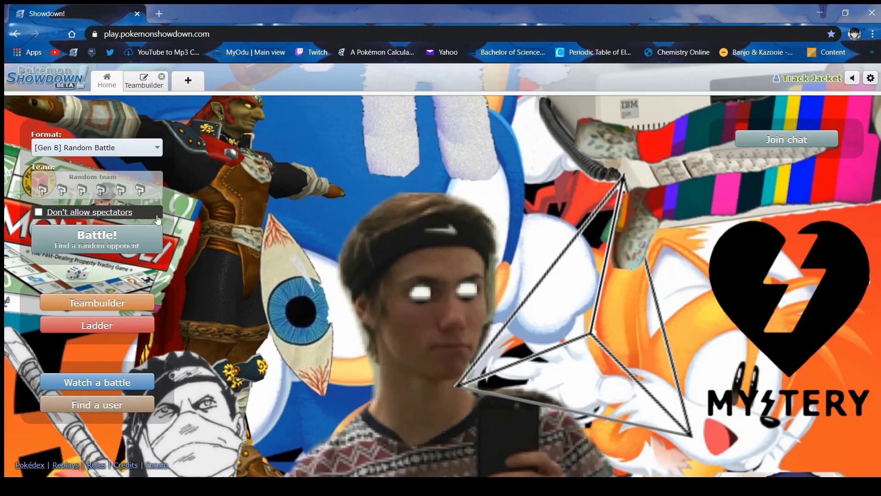
click(145, 82)
click(24, 145)
click(24, 163)
click(25, 181)
Check the uncategorized and NU folders, show all teams, then return Home.
click(21, 132)
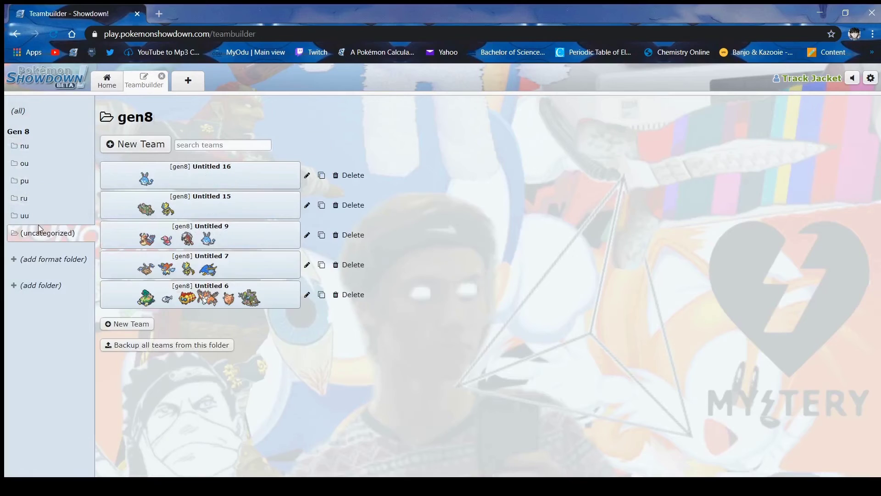
click(24, 146)
click(28, 111)
click(107, 79)
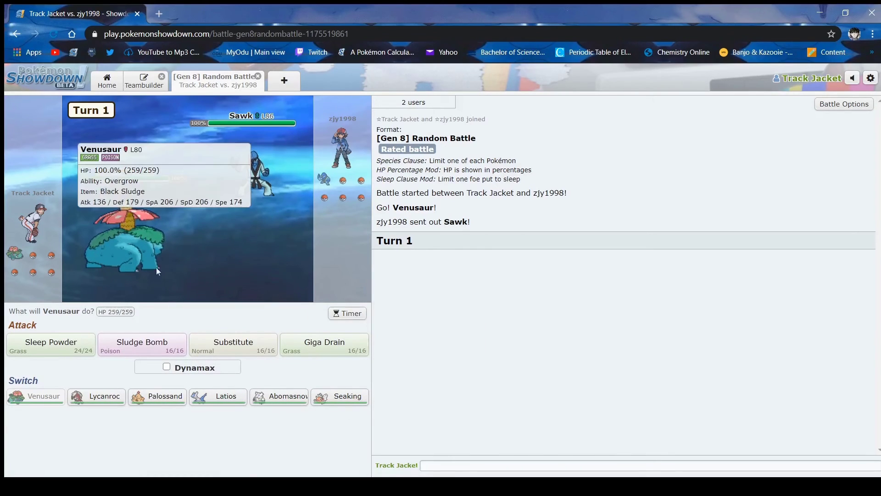
Put up a Substitute, choose Sludge Bomb, and toggle Dynamax on and off.
click(233, 344)
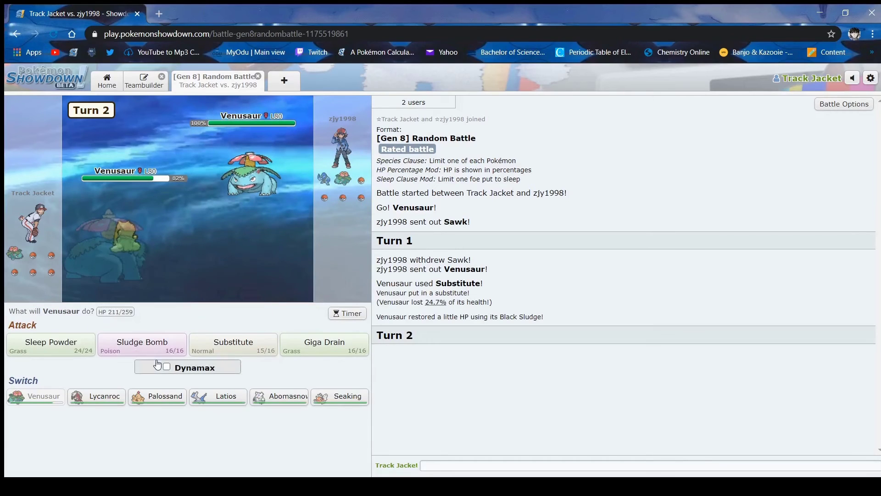
click(142, 344)
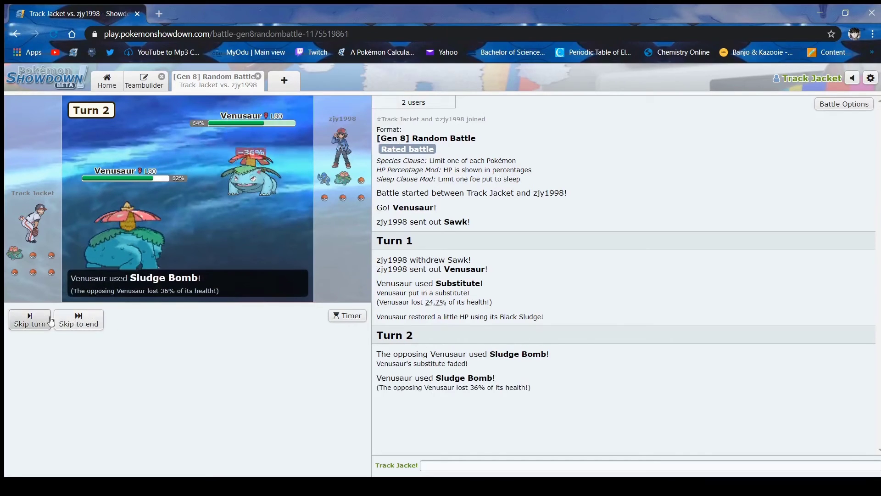
click(168, 367)
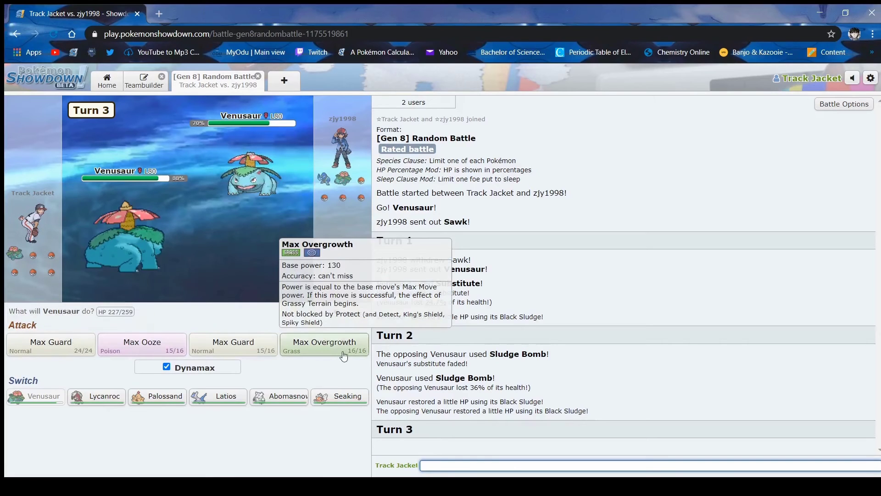
click(194, 371)
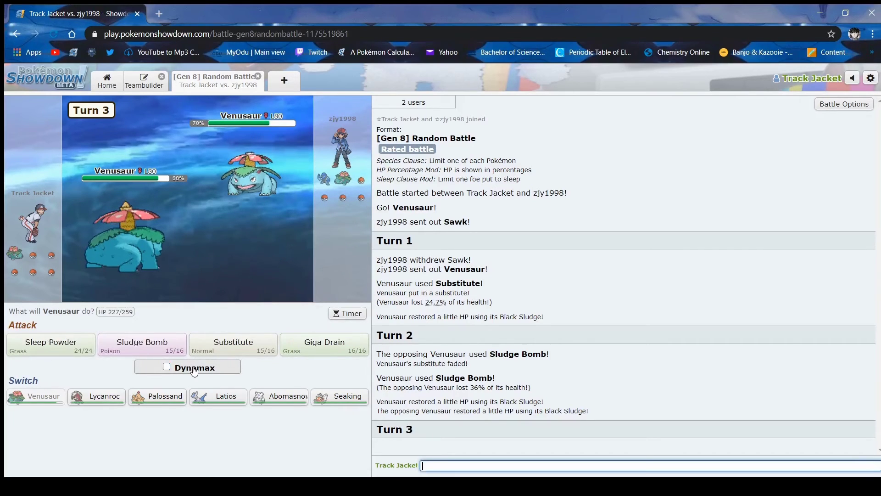
Keep attacking with Sludge Bomb, retracting and reselecting it once.
click(142, 342)
click(78, 319)
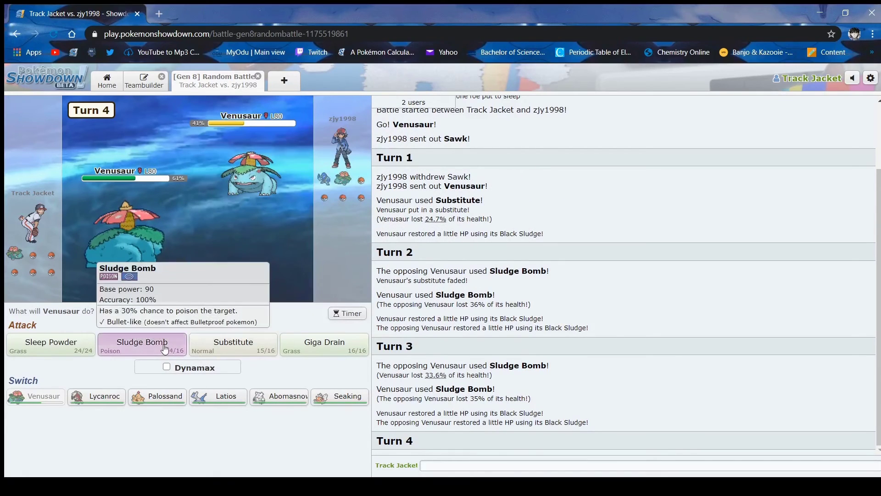
click(144, 340)
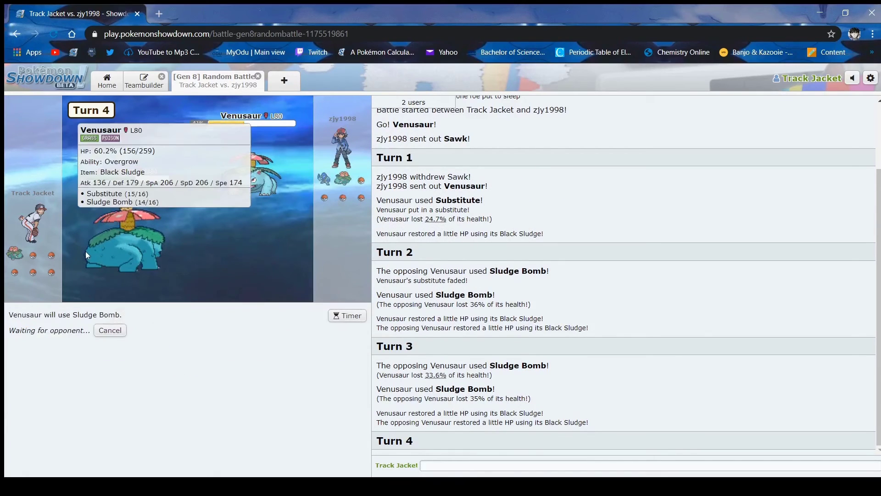
click(110, 331)
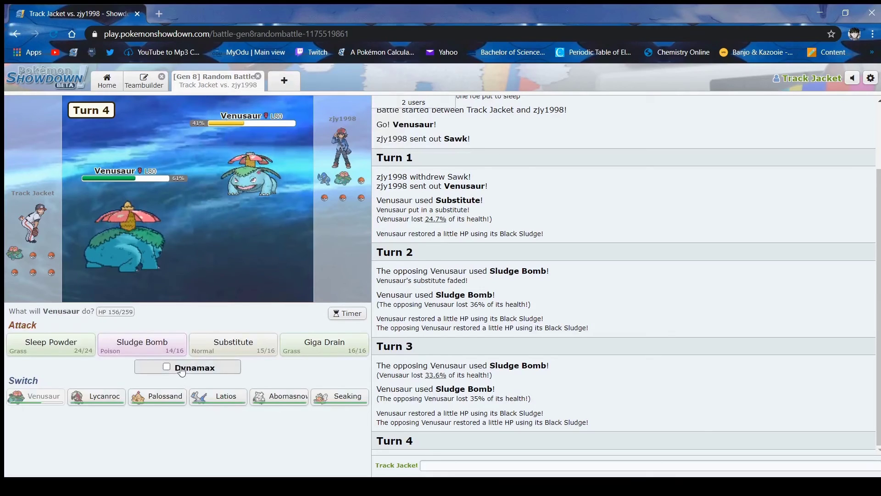
mouse_move(157, 396)
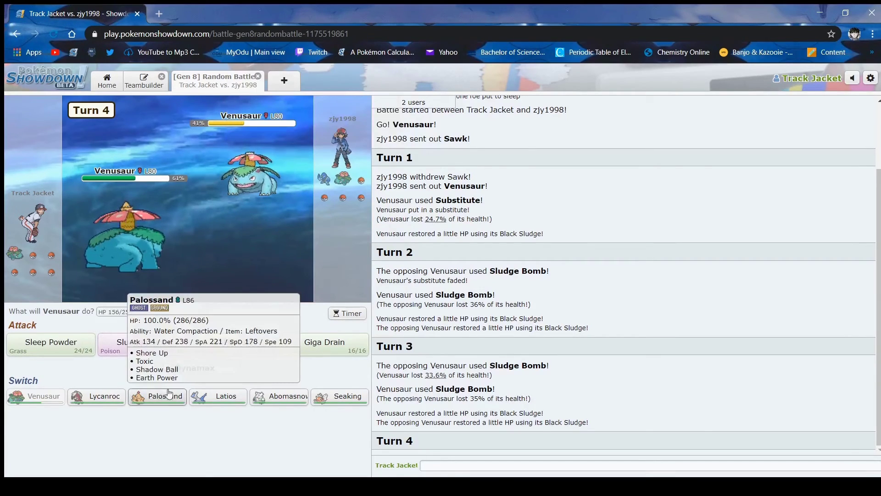
click(141, 342)
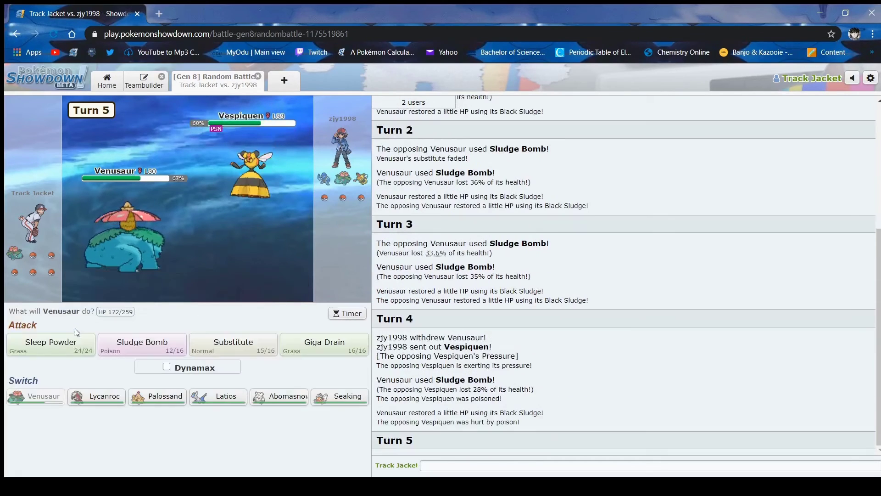
Substitute with Venusaur, switch to Seaking, then use Knock Off instead of Waterfall.
mouse_move(125, 242)
click(233, 342)
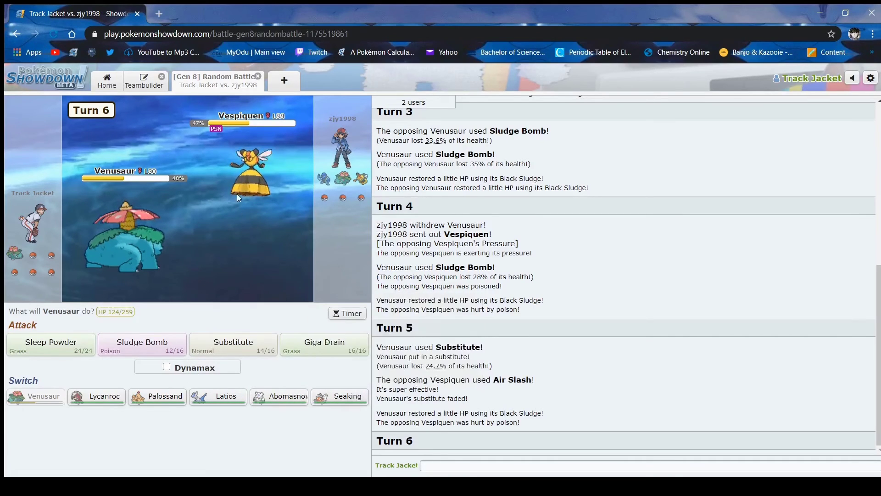
click(339, 396)
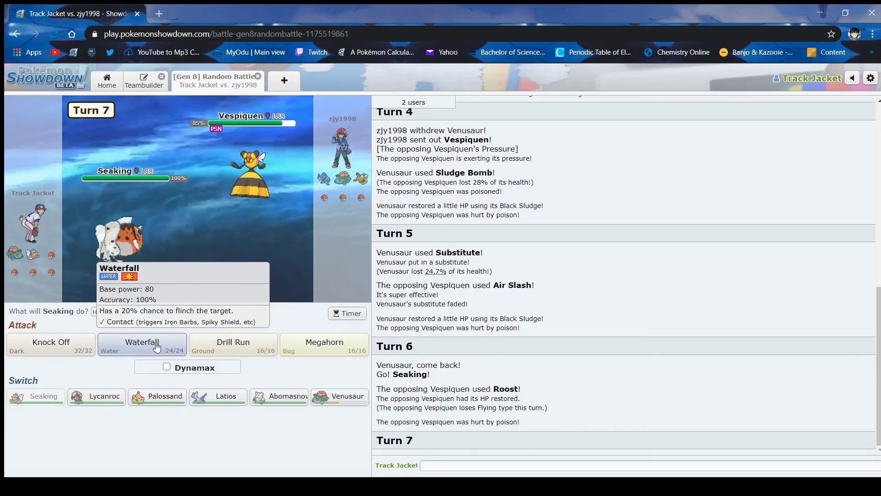
click(143, 344)
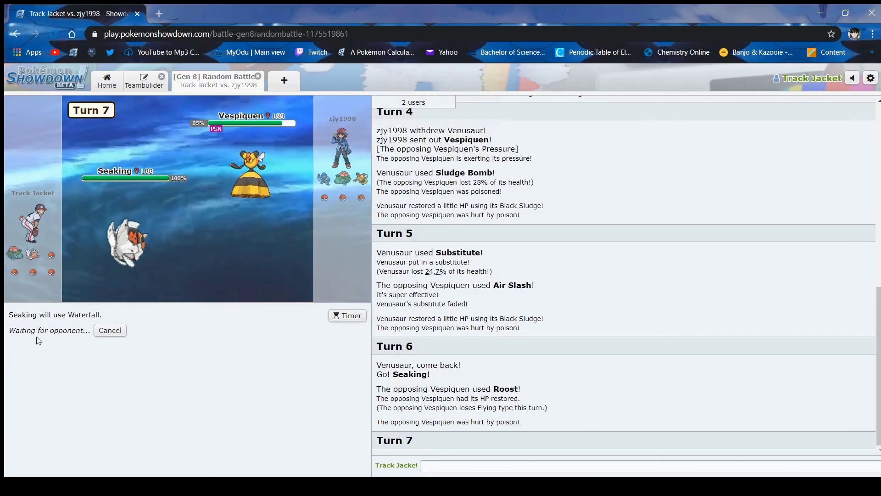
click(114, 333)
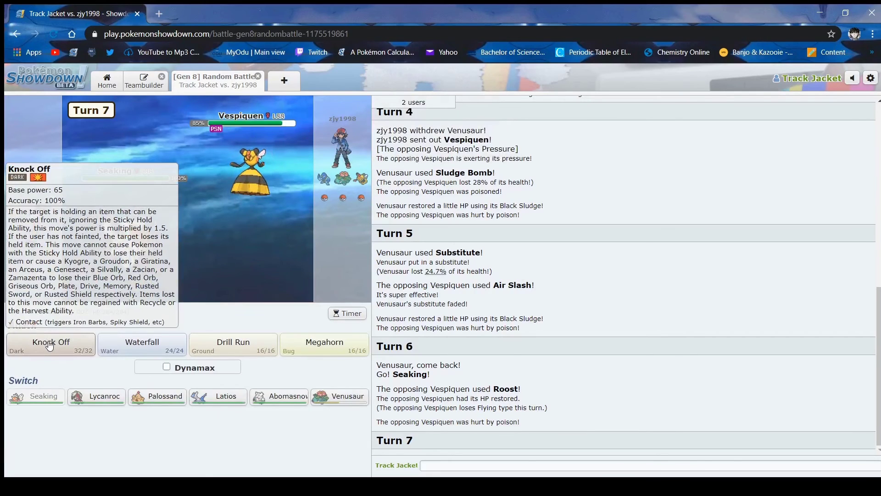
click(50, 343)
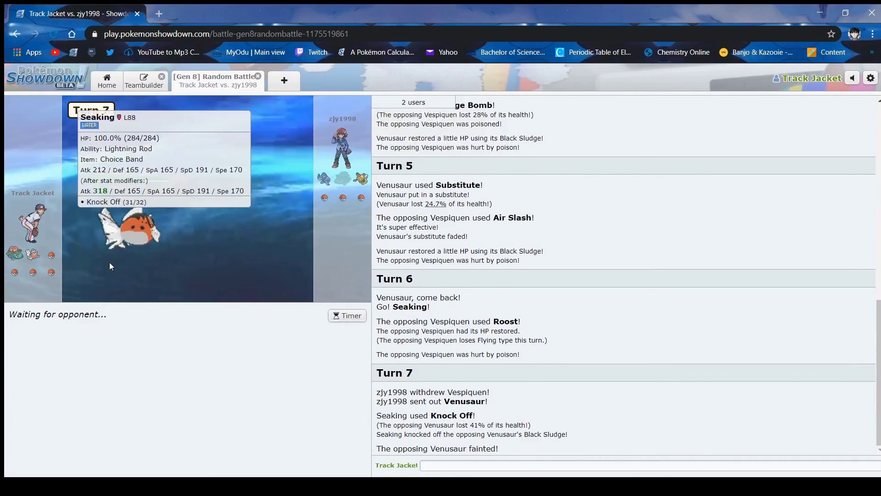
mouse_move(324, 180)
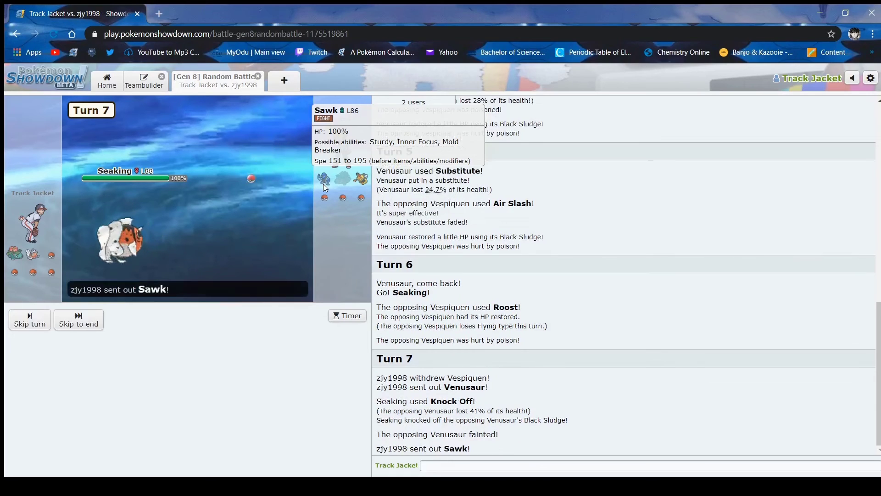
Knock Off Sawk with Seaking, toggle Dynamax off, then switch to Palossand.
click(77, 320)
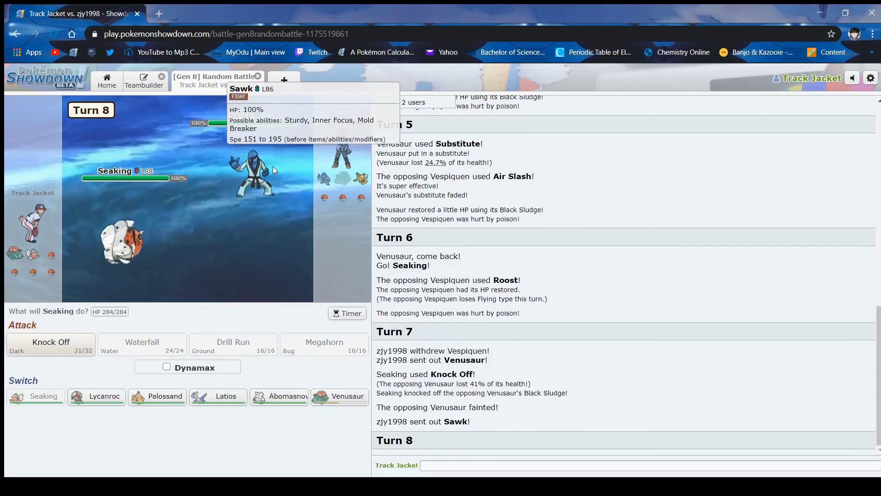
click(58, 339)
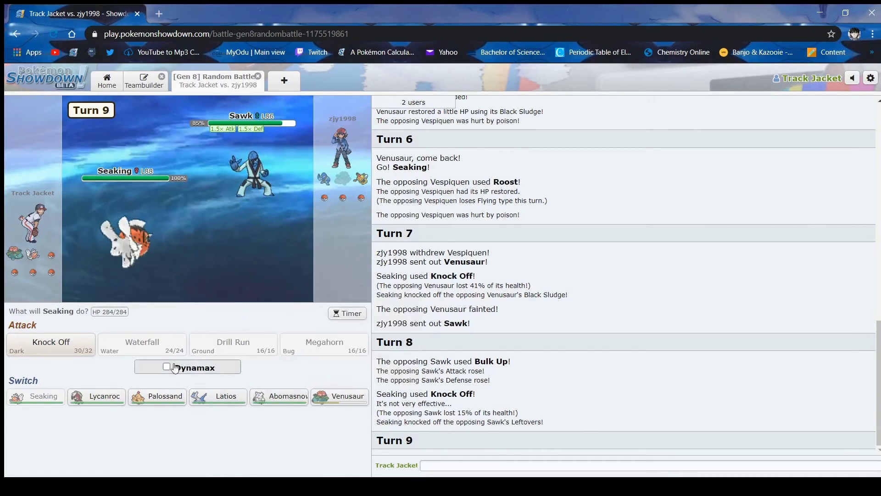
click(194, 367)
click(166, 367)
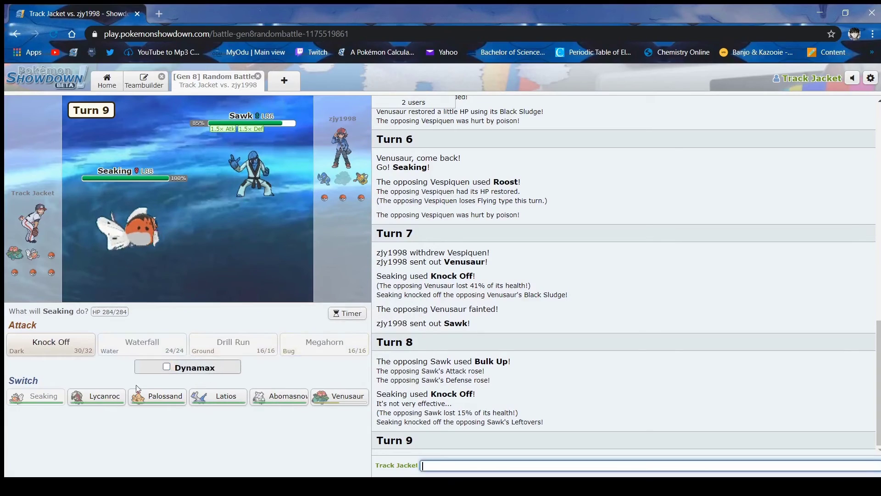
click(157, 397)
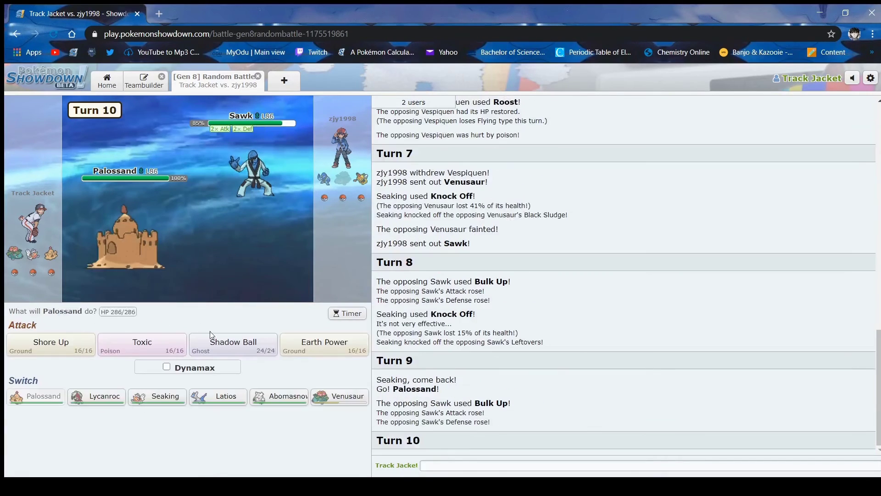
Badly poison Sawk with Toxic, then heal Palossand with Shore Up.
click(143, 342)
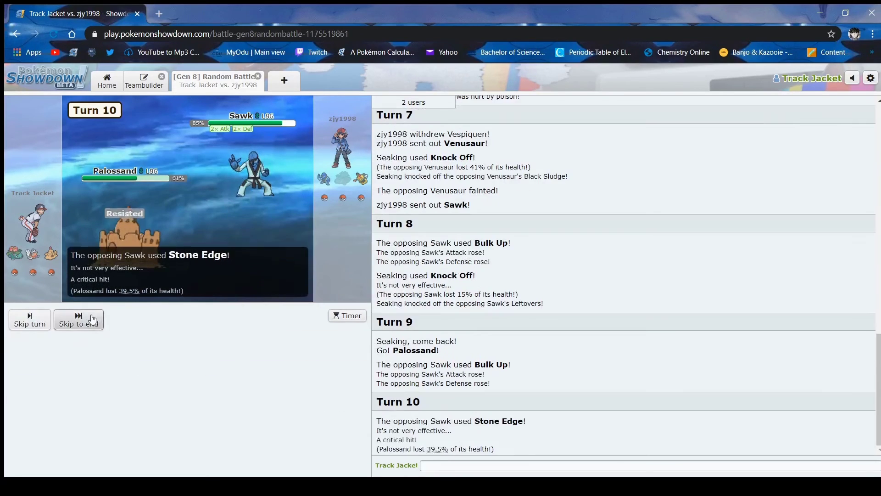
click(93, 318)
click(51, 344)
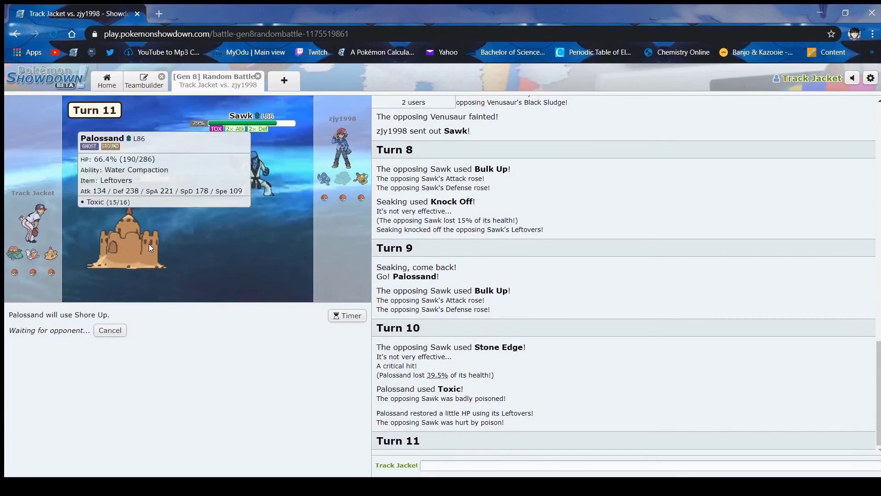
click(103, 331)
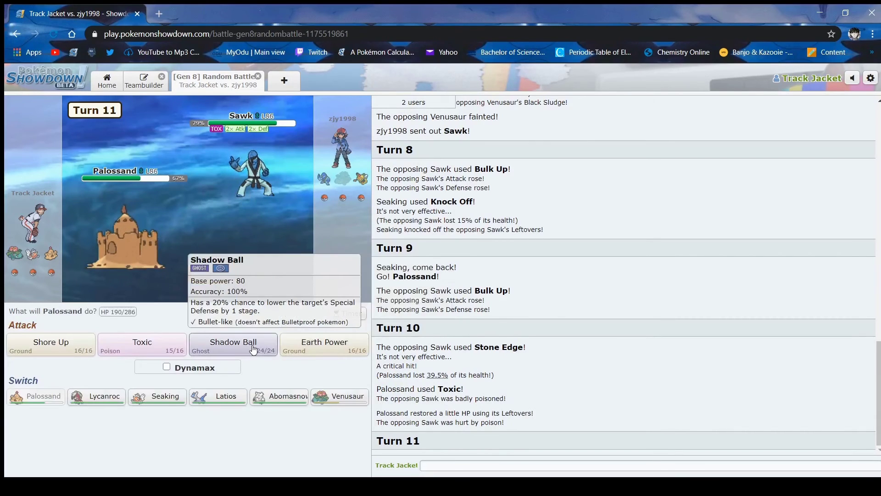
click(47, 346)
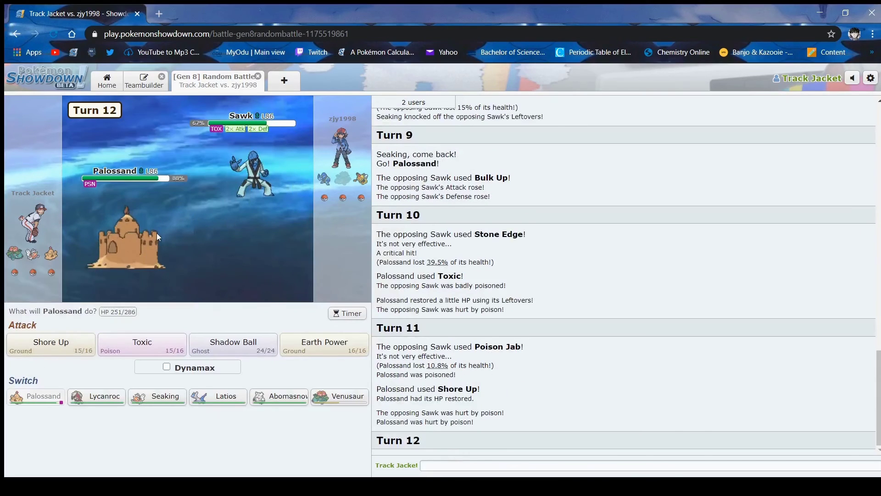
Hit Vespiquen with Shadow Ball, then swap Palossand out for Lycanroc.
click(233, 345)
mouse_move(50, 345)
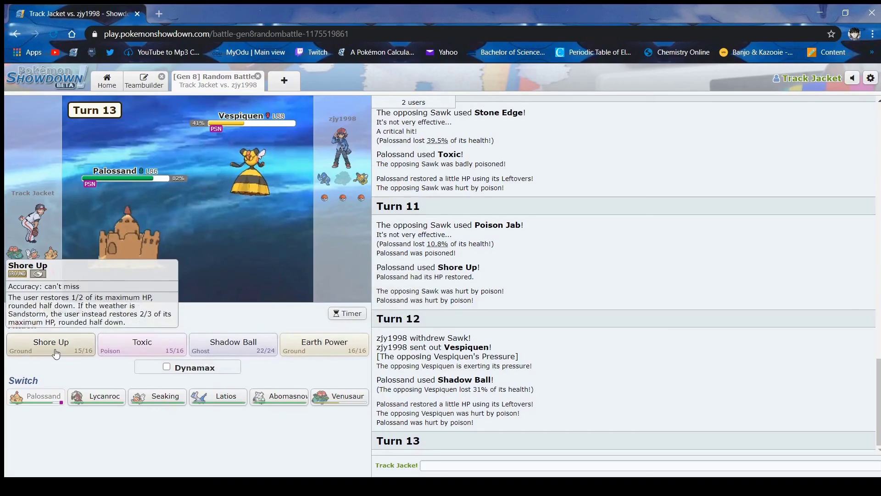
click(216, 348)
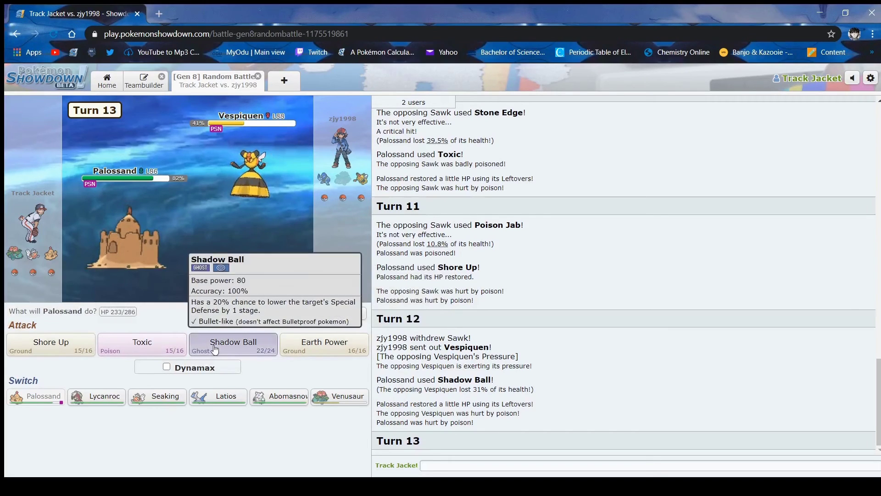
click(226, 341)
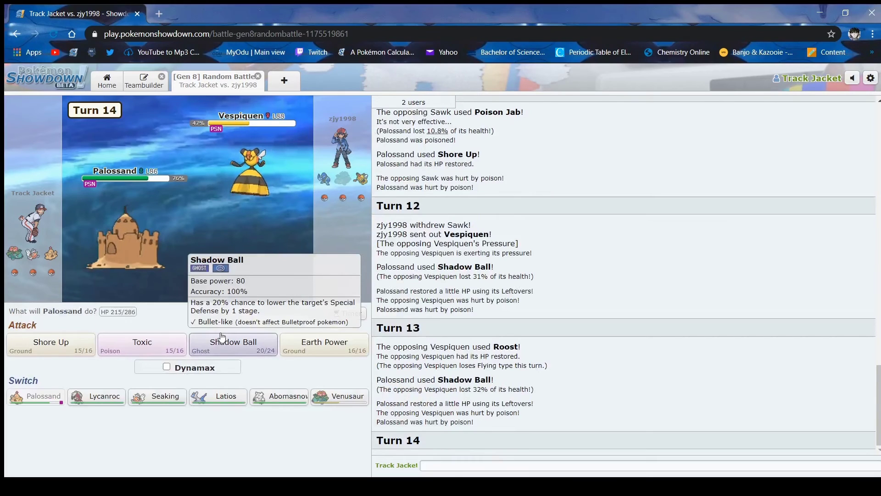
mouse_move(250, 169)
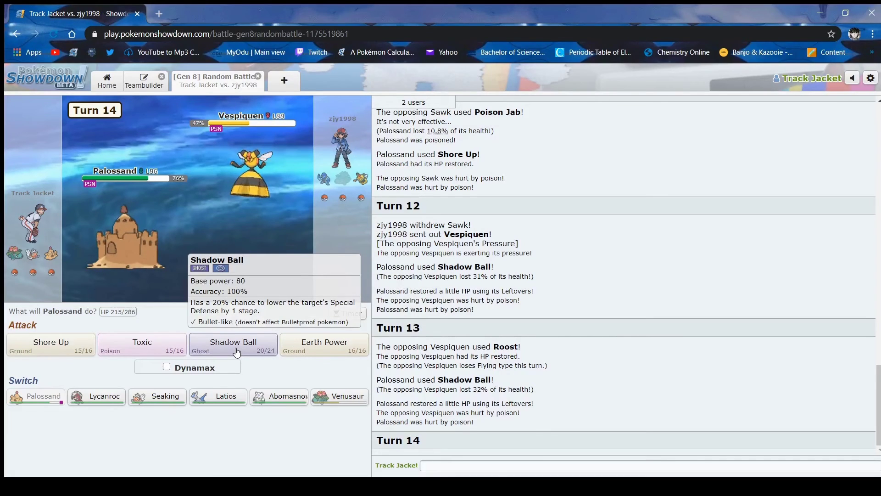
click(237, 348)
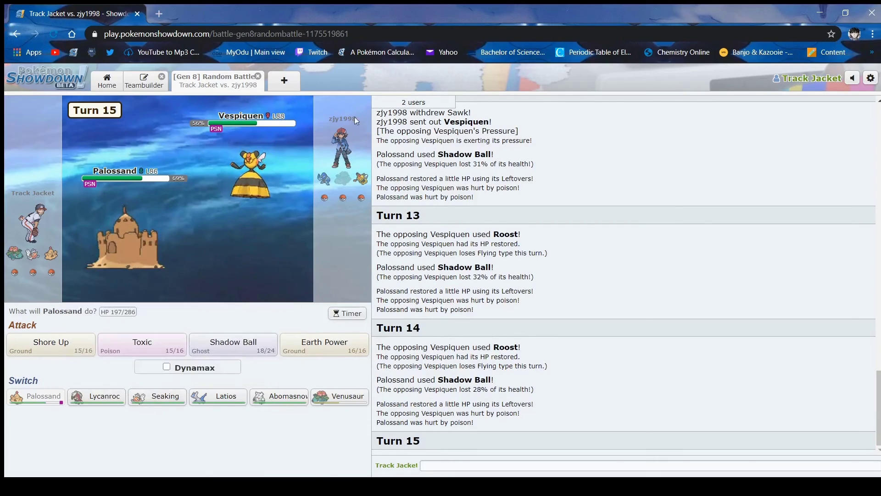
click(103, 398)
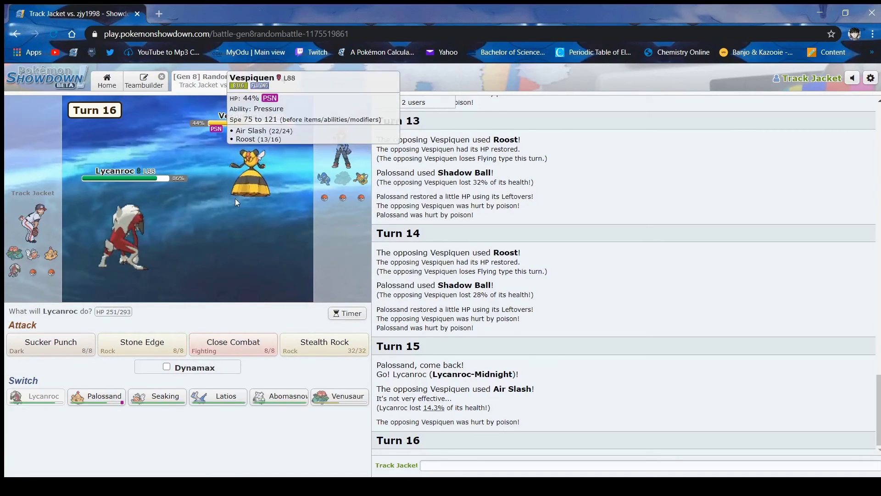
Set up Stealth Rock with Lycanroc, then switch to Palossand.
click(325, 344)
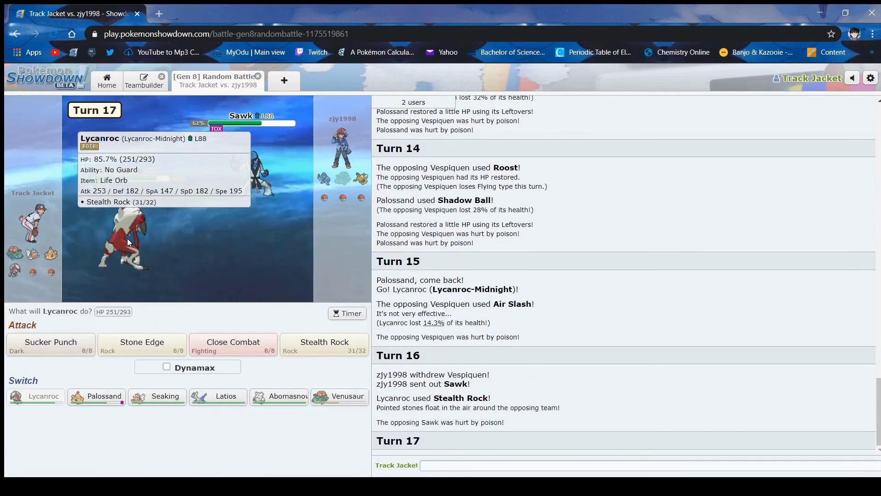
click(92, 402)
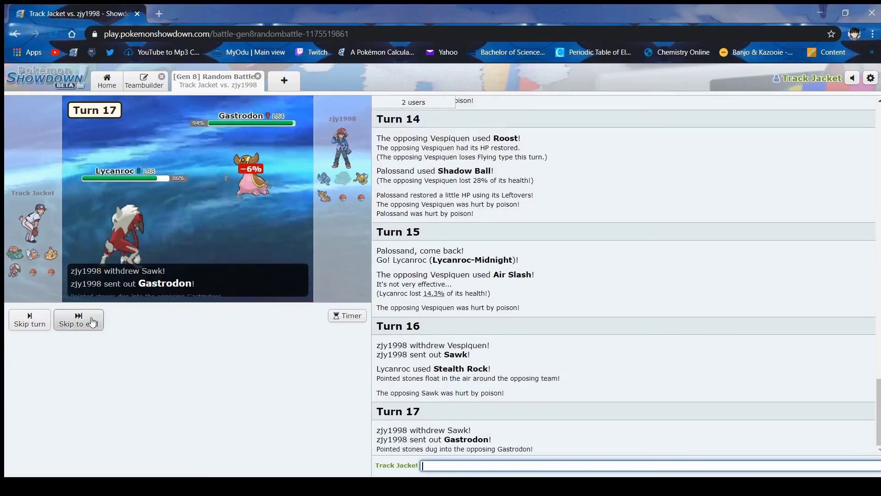
click(92, 322)
Pick and retract Palossand's Toxic, then switch in Venusaur.
click(148, 343)
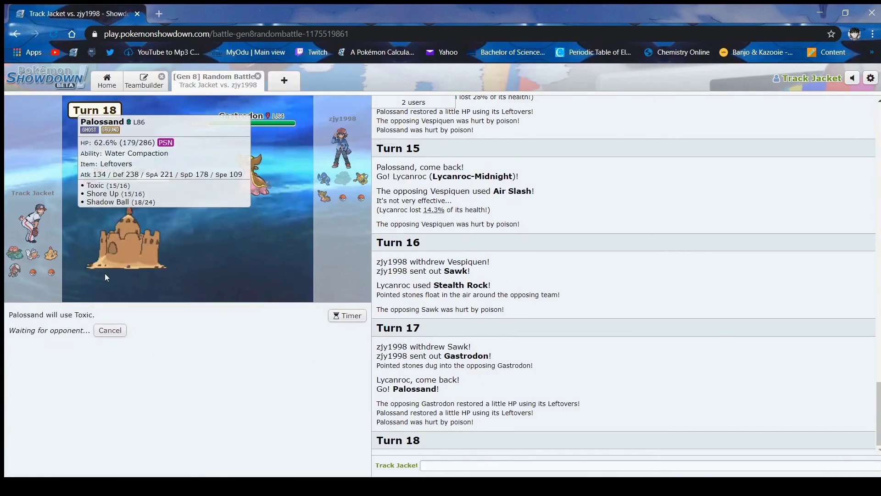
click(110, 330)
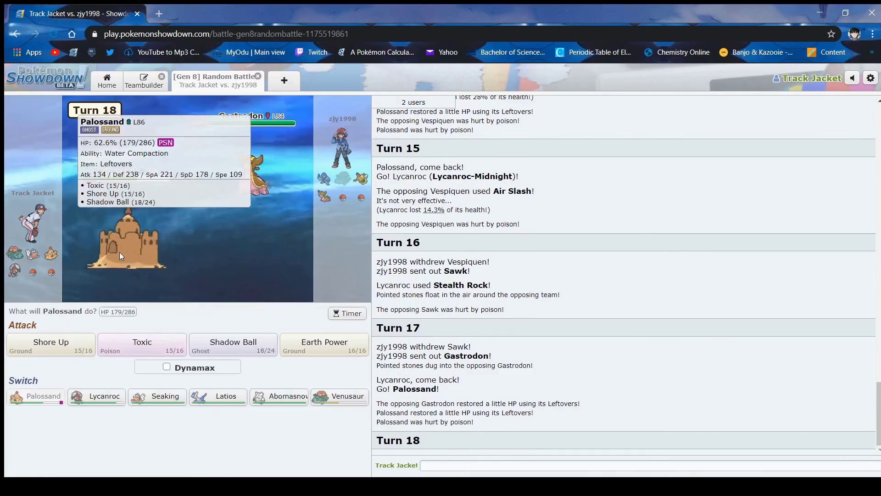
click(339, 397)
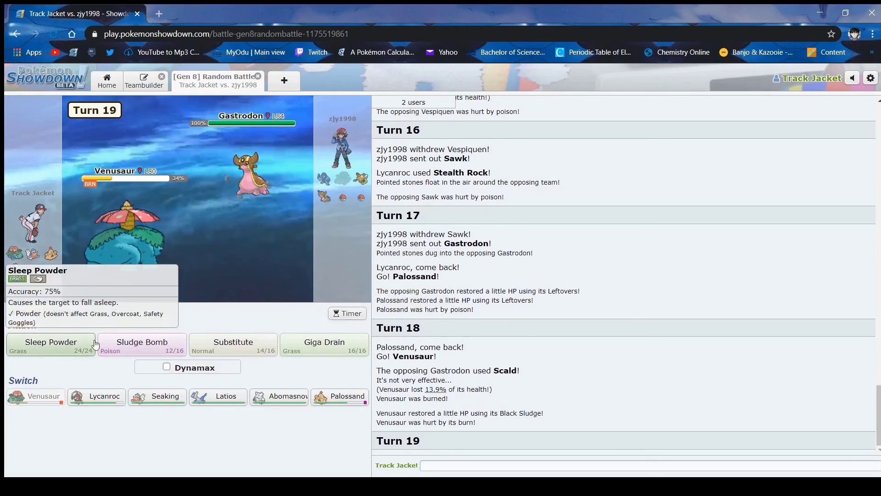
Use Substitute, Giga Drain on Sawk, then Sleep Powder on Guzzlord, skipping each turn.
click(233, 343)
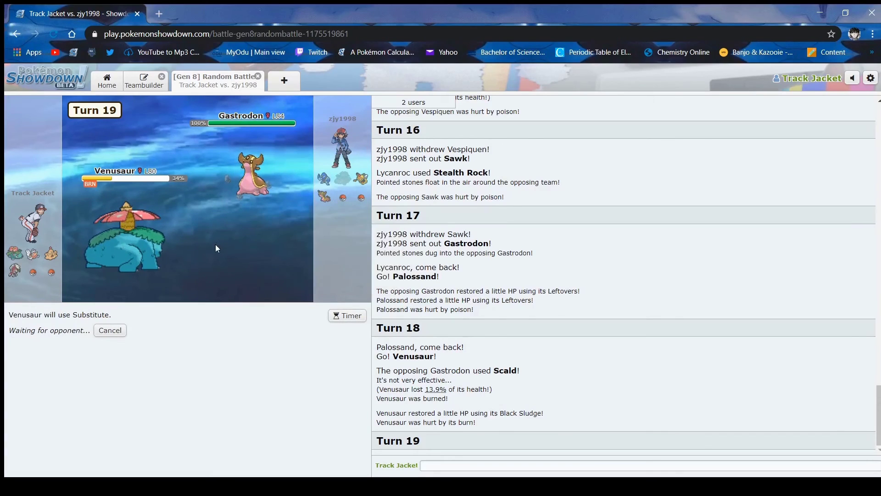
click(103, 322)
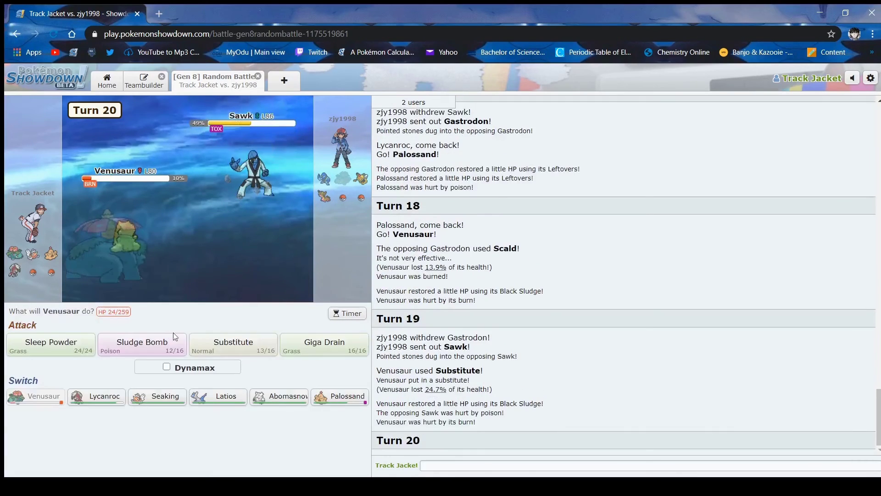
click(329, 346)
mouse_move(118, 255)
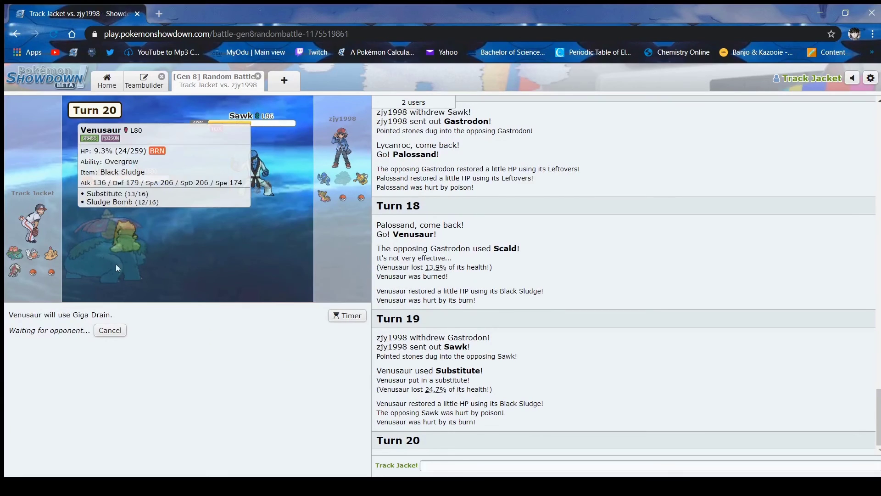
click(79, 320)
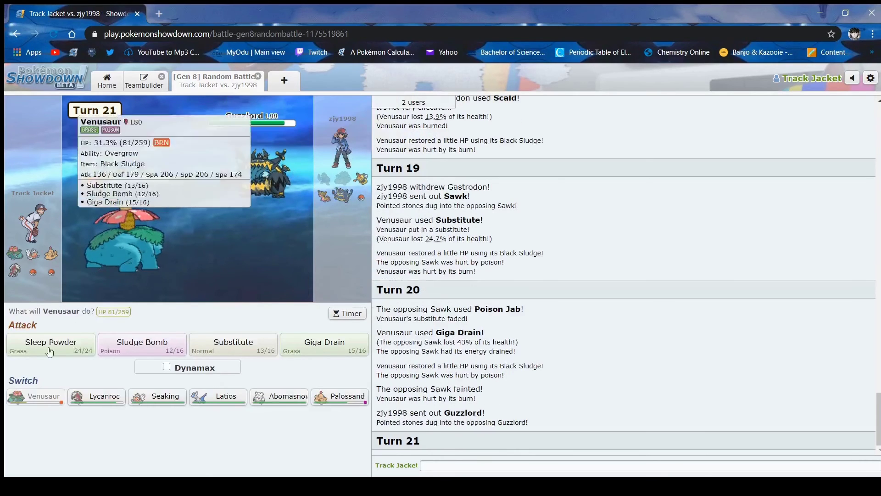
click(49, 344)
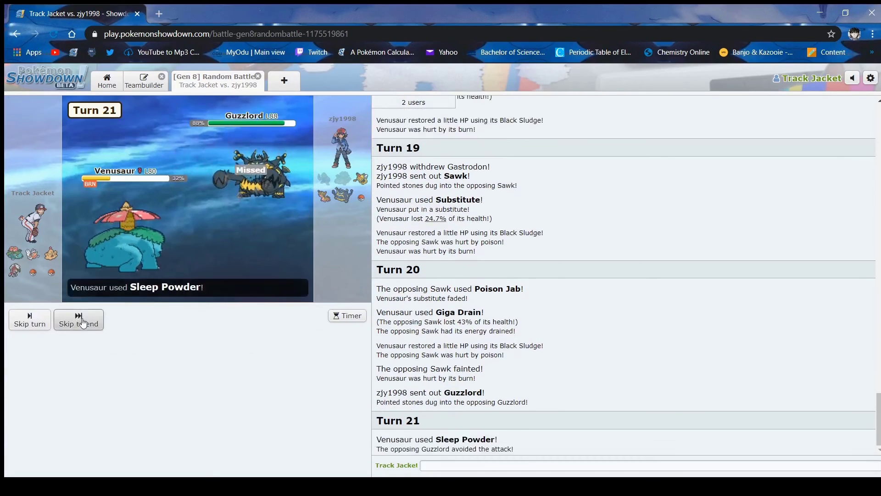
click(79, 319)
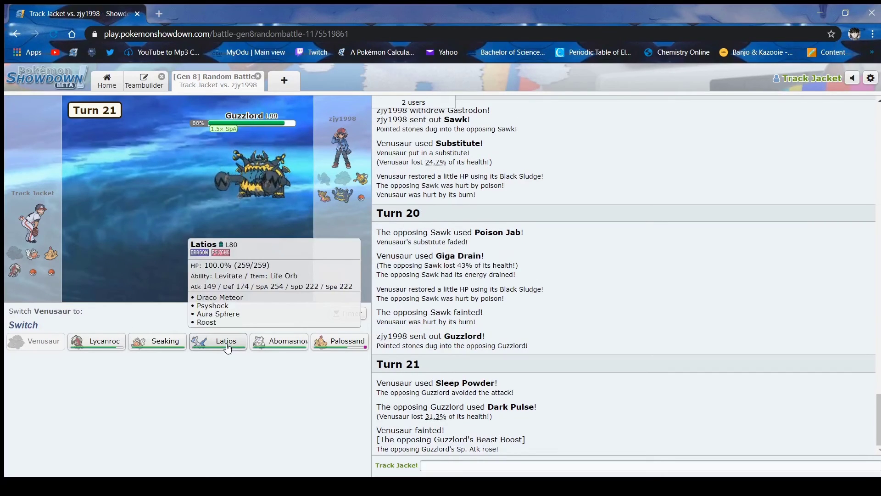
mouse_move(340, 341)
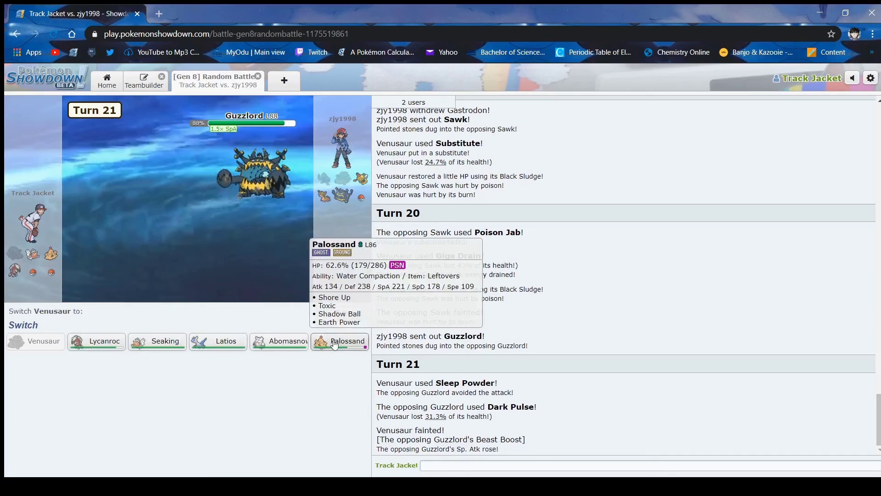
Send in Abomasnow to Blizzard Guzzlord, then Seaking after Abomasnow faints.
click(279, 341)
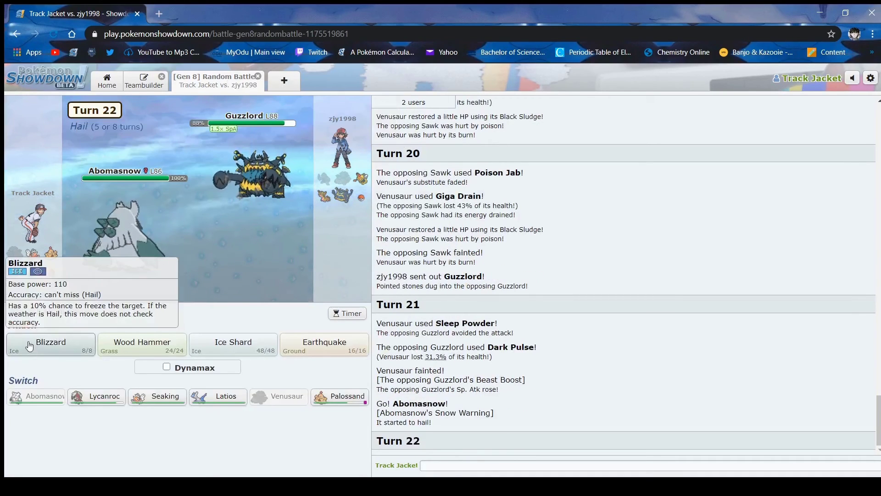
click(51, 341)
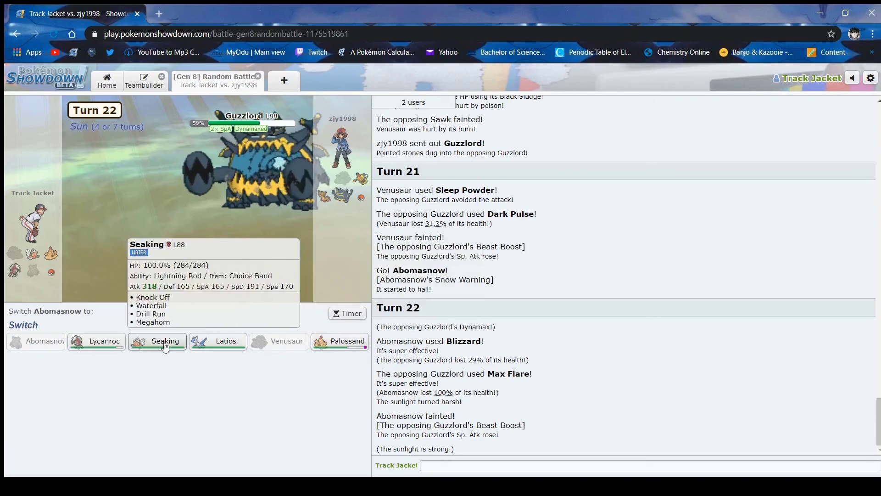
mouse_move(255, 172)
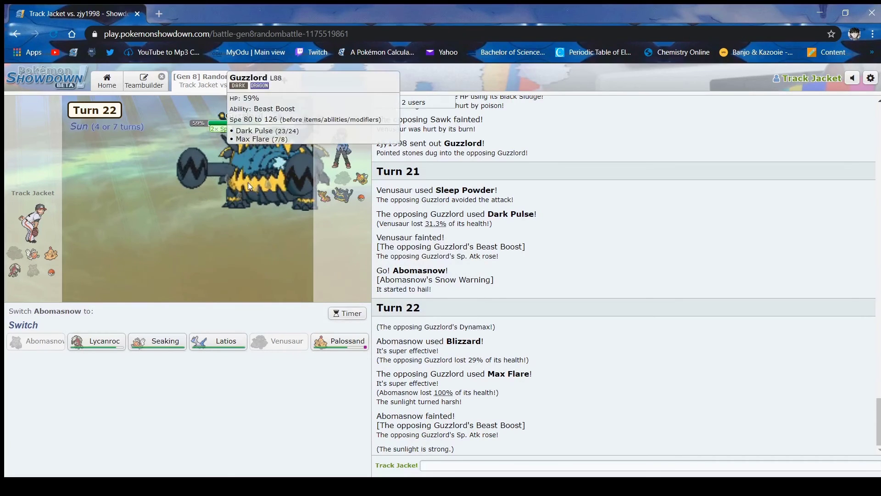
click(157, 341)
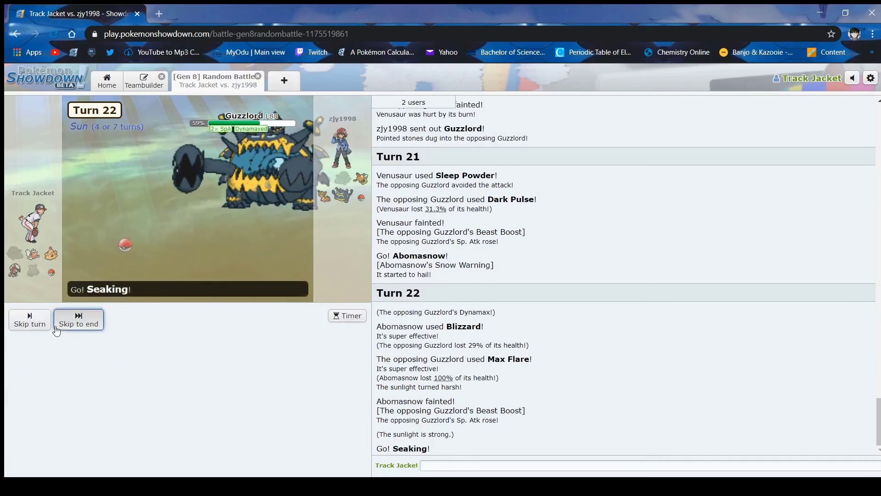
click(57, 329)
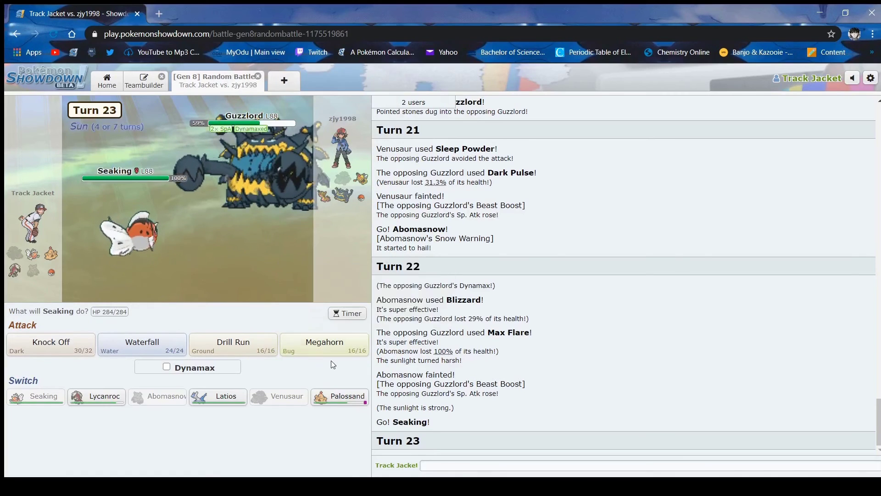
Dynamax Seaking for Max Flutterby and Max Darkness, then Knock Off Guzzlord.
click(166, 368)
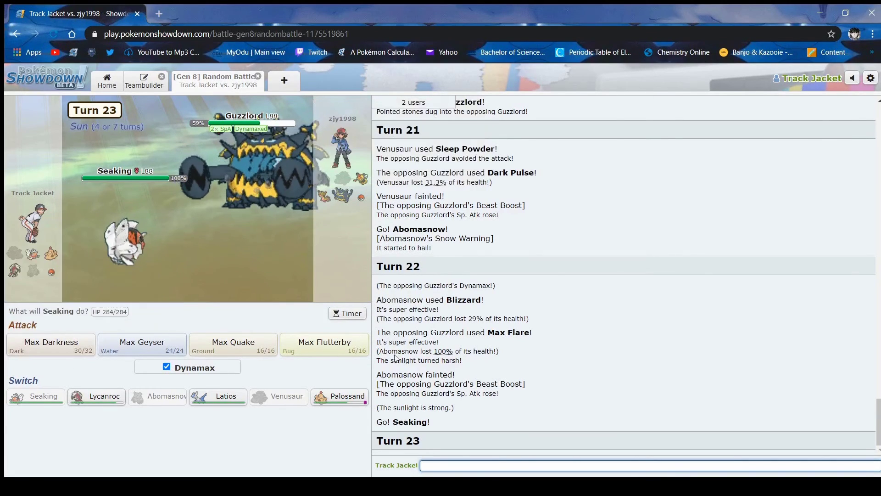
click(320, 345)
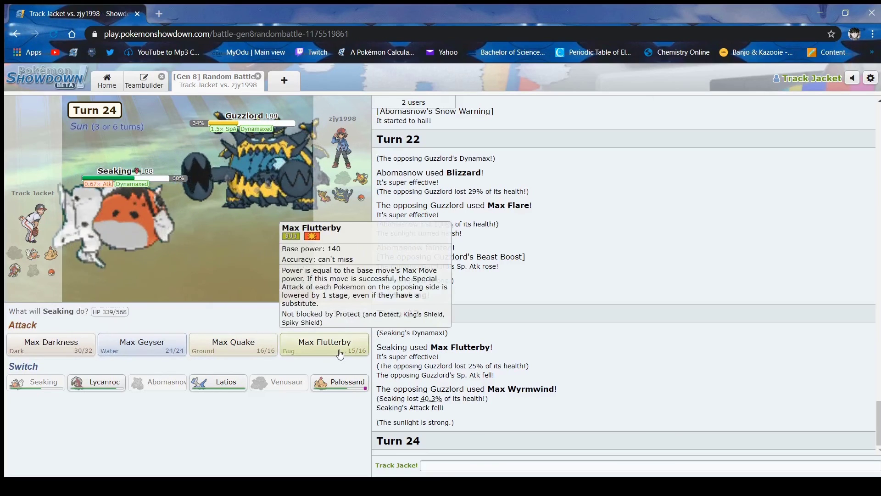
click(340, 352)
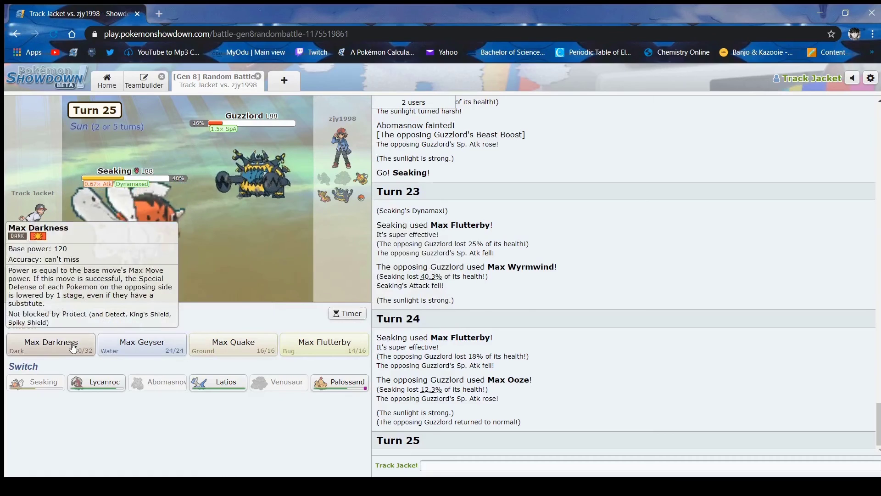
click(301, 343)
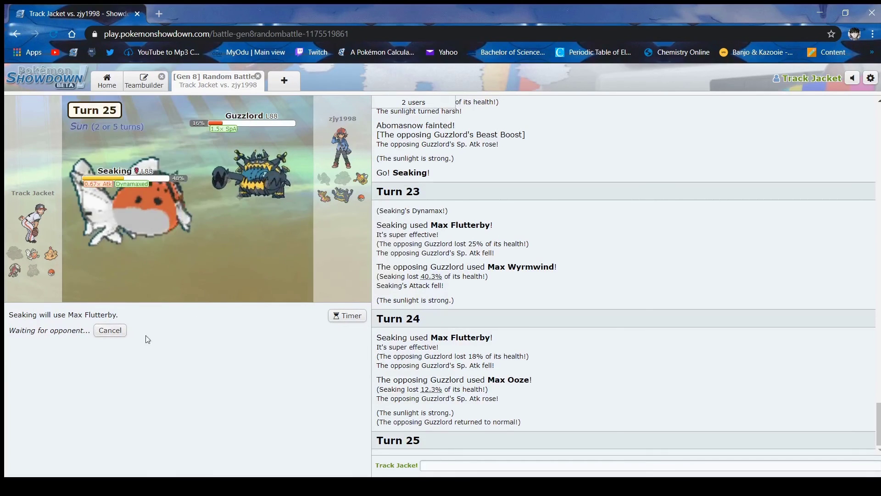
click(109, 330)
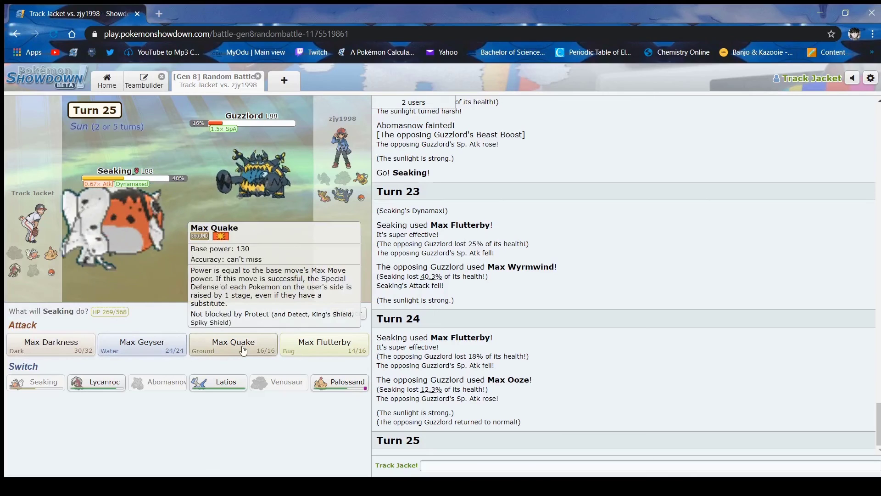
click(51, 346)
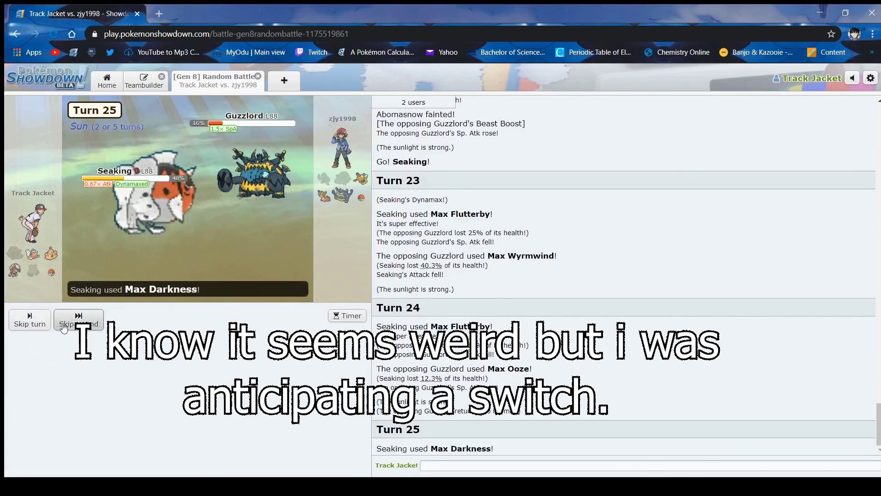
click(64, 326)
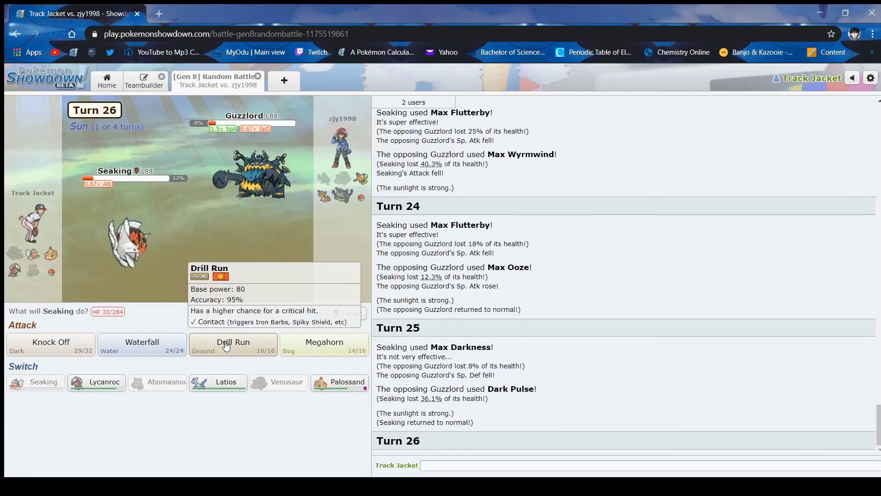
click(51, 344)
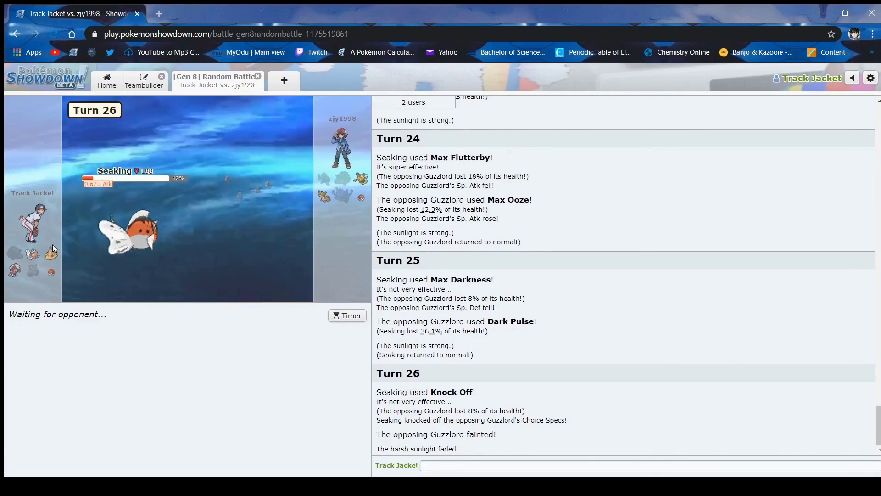
Knock Off Relicanth with Seaking, then send in Palossand to use Shore Up.
click(78, 318)
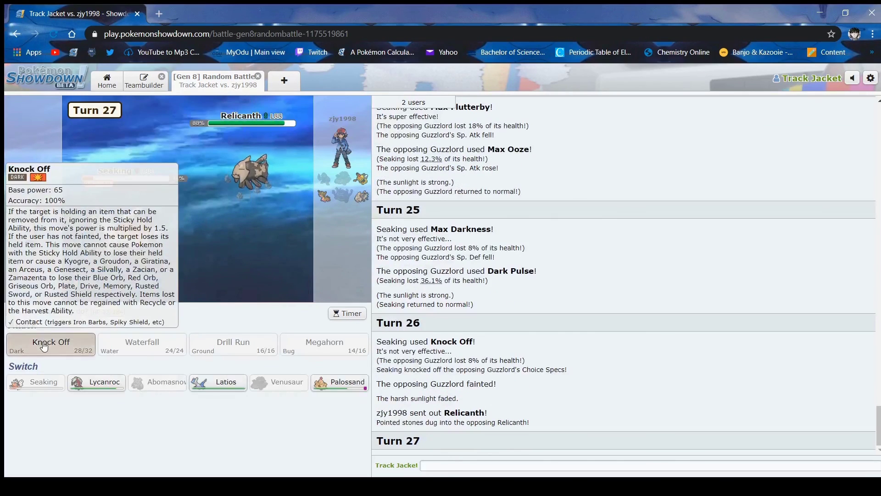
click(51, 342)
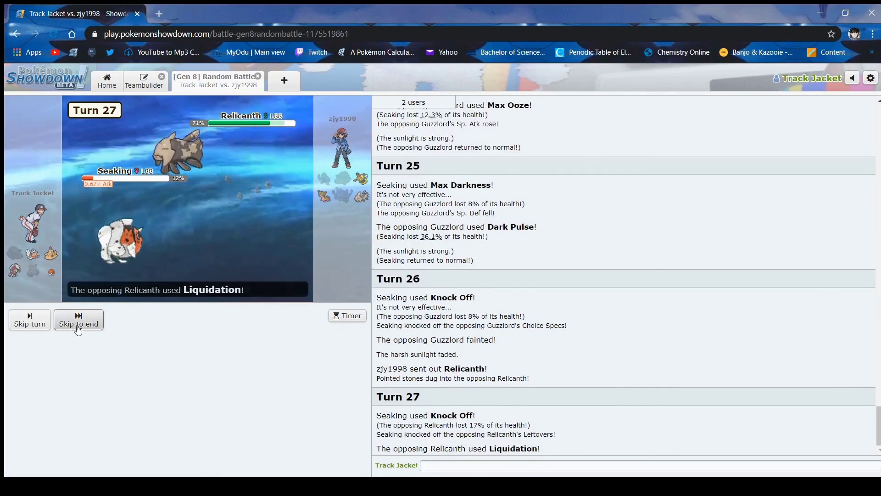
click(78, 325)
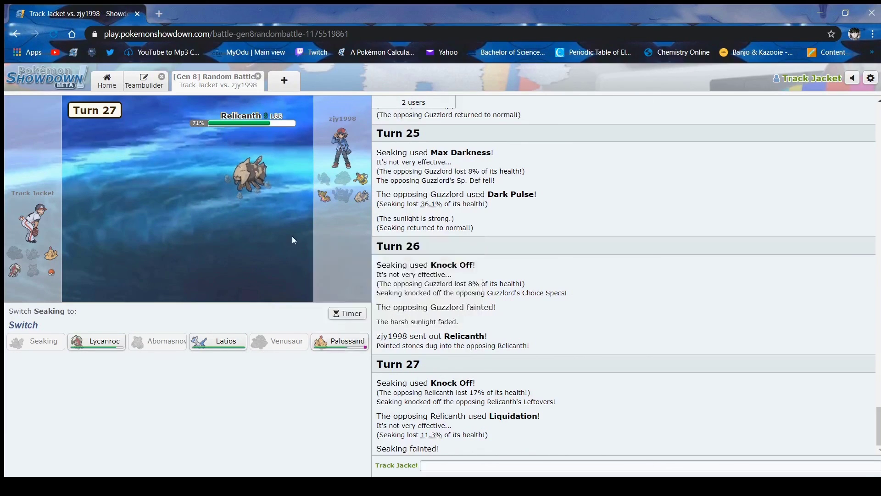
click(342, 343)
click(48, 344)
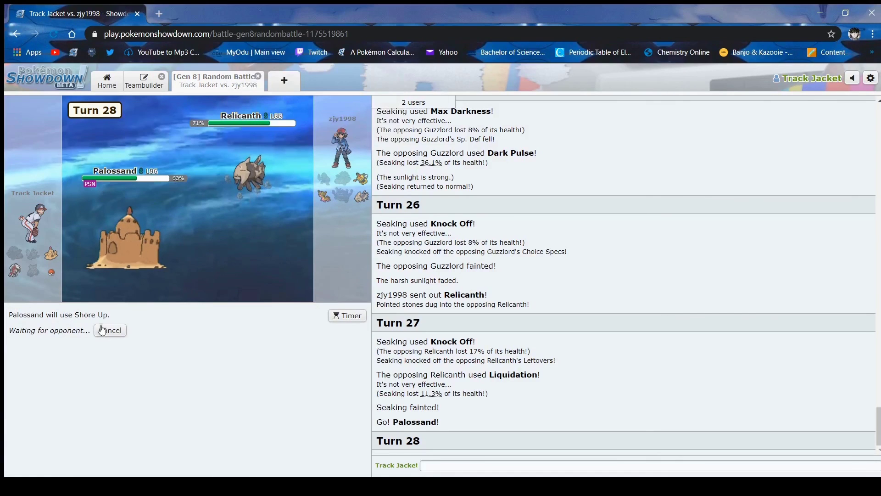
mouse_move(127, 242)
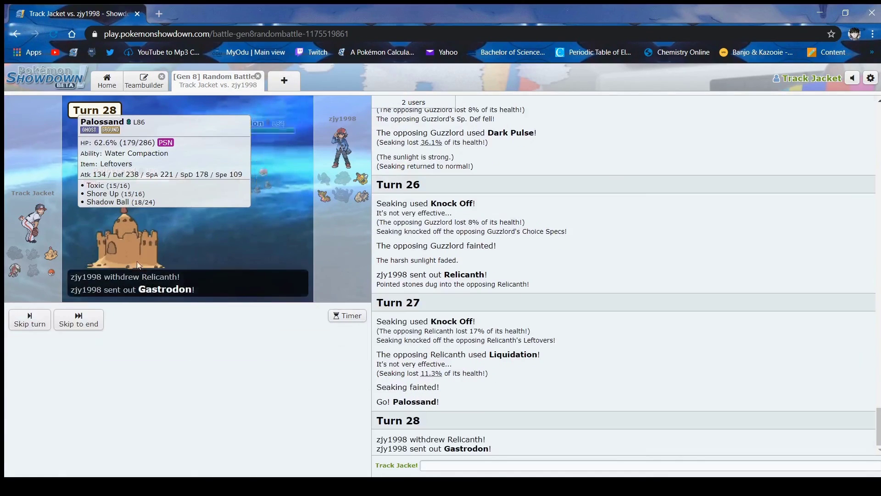
Badly poison Gastrodon with Toxic, then use Shore Up as Palossand falls.
click(168, 352)
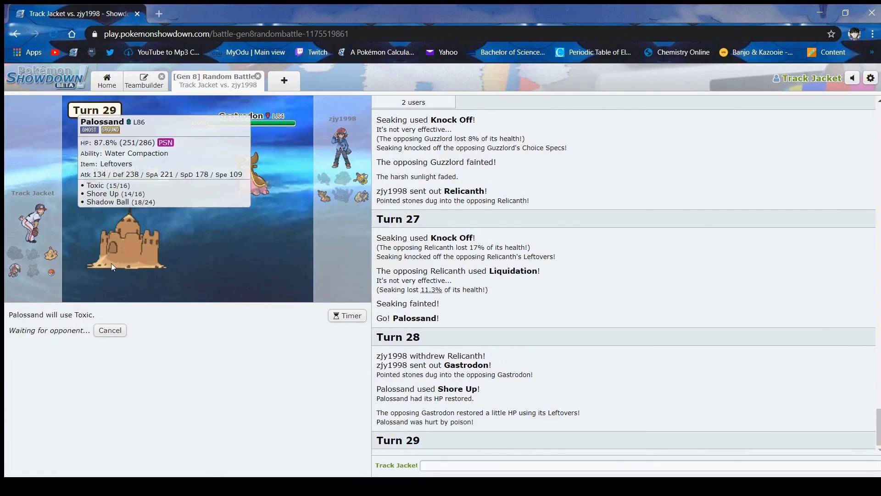
mouse_move(252, 174)
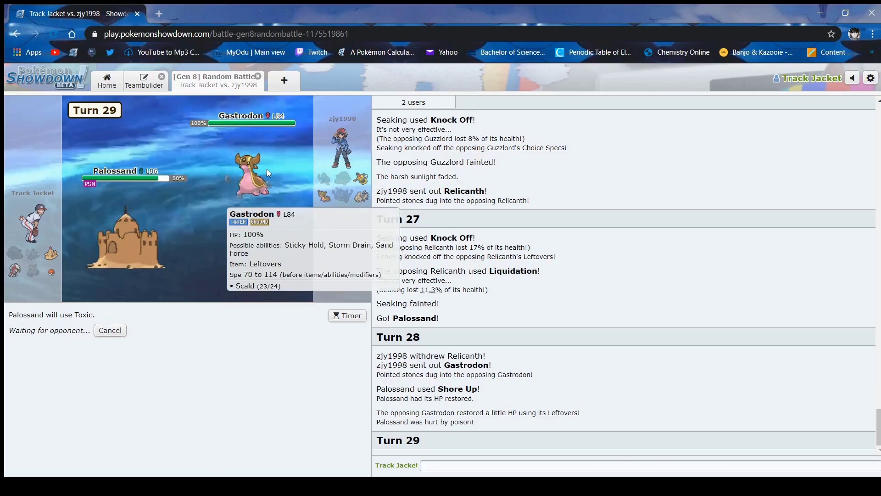
click(109, 331)
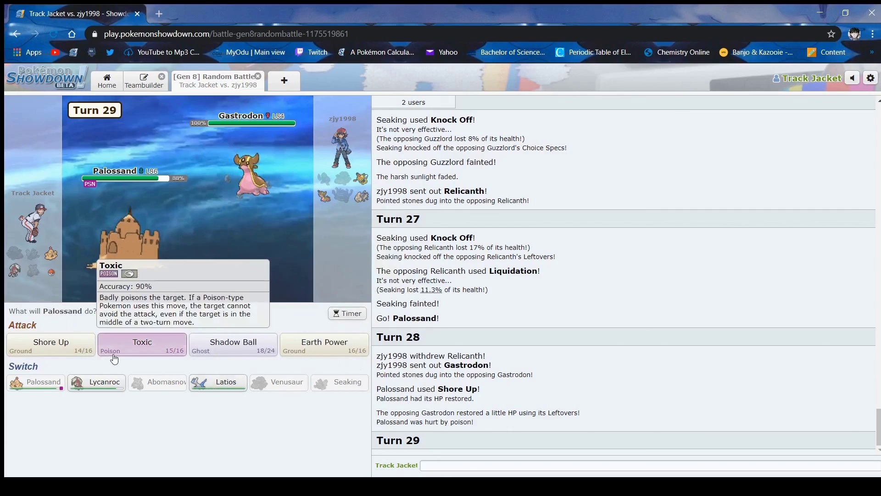
click(142, 343)
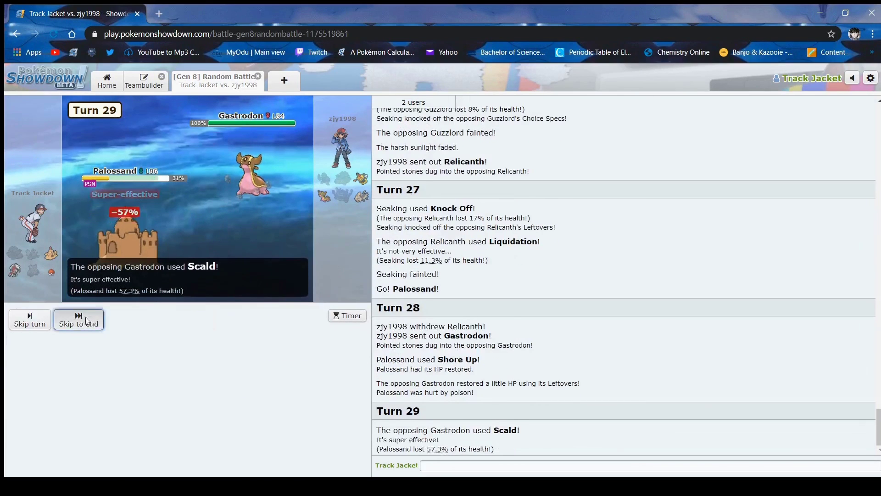
click(86, 318)
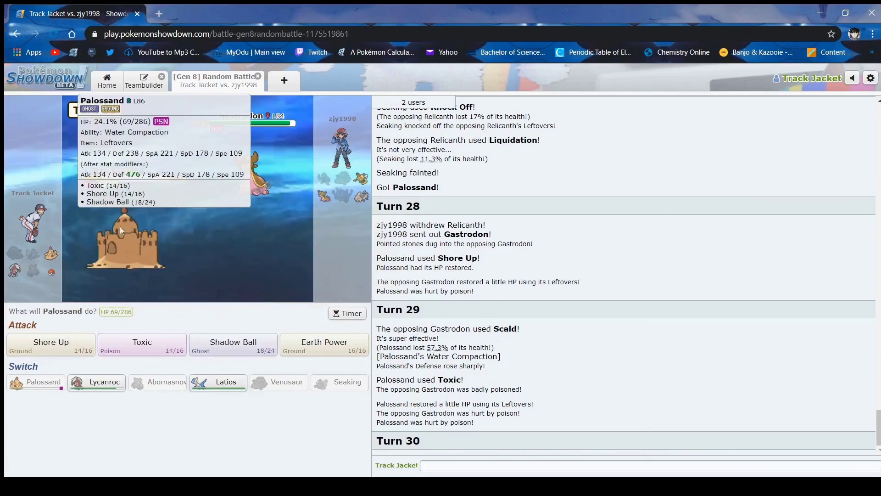
click(64, 341)
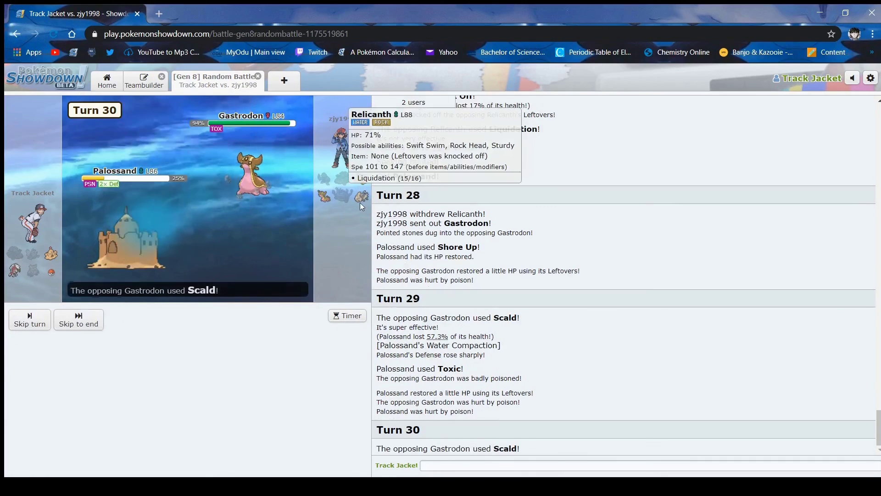
click(73, 326)
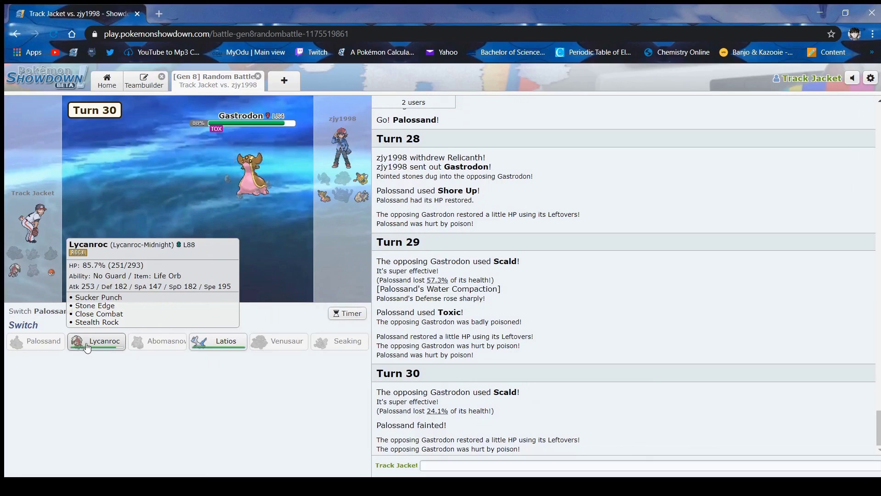
Send in Latios, open the battle chat, and attack with Psyshock.
click(217, 341)
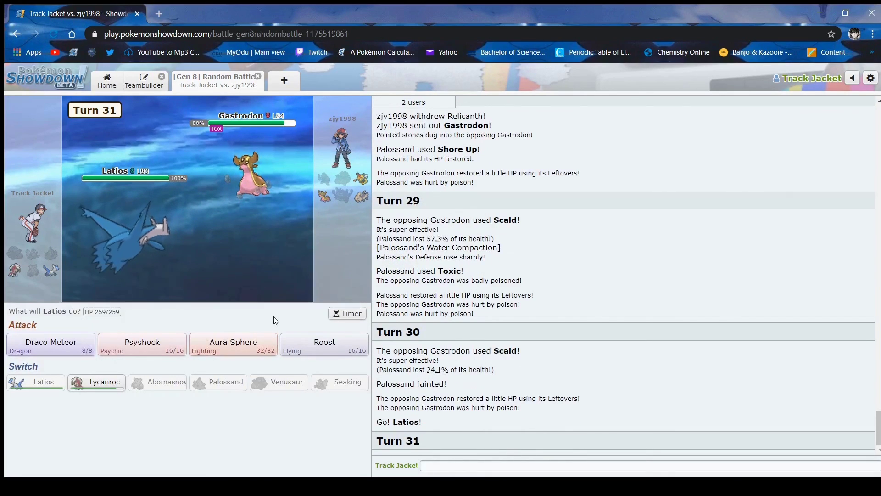
click(466, 465)
text(/)
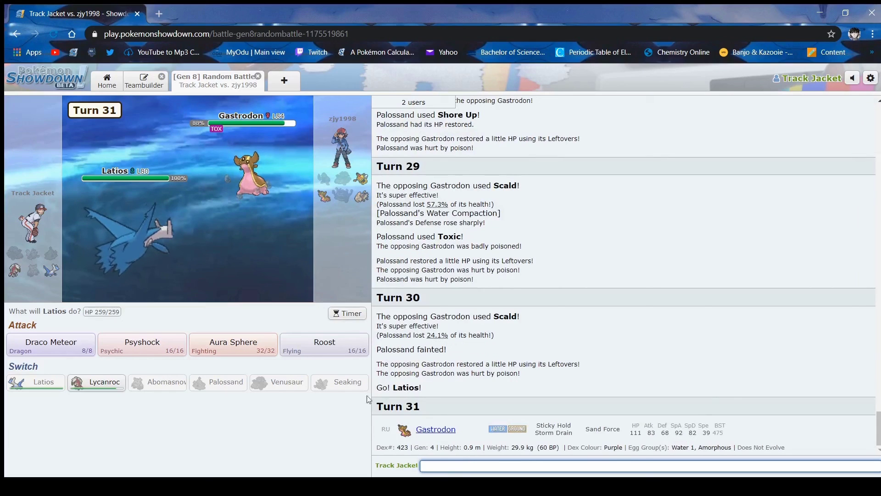
click(142, 345)
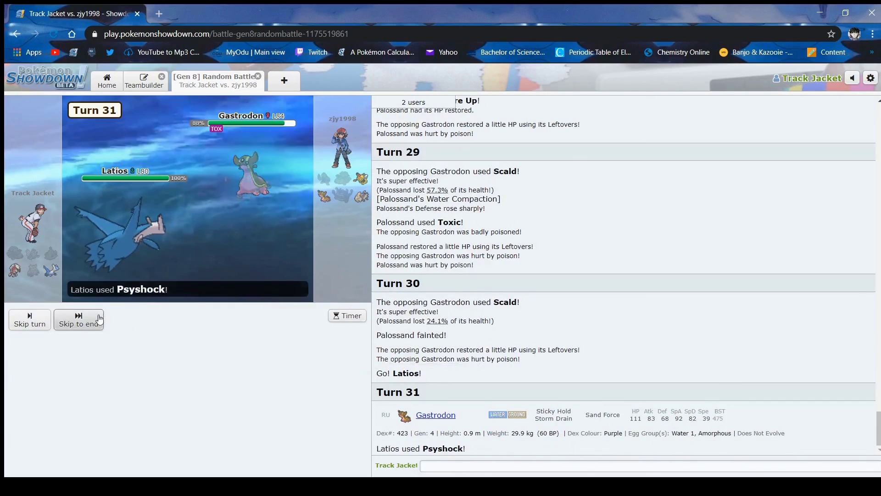
click(81, 319)
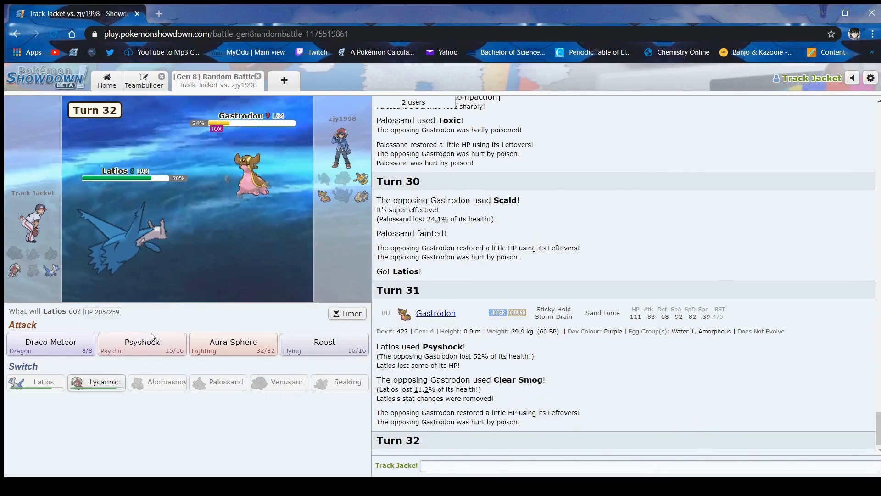
mouse_move(142, 346)
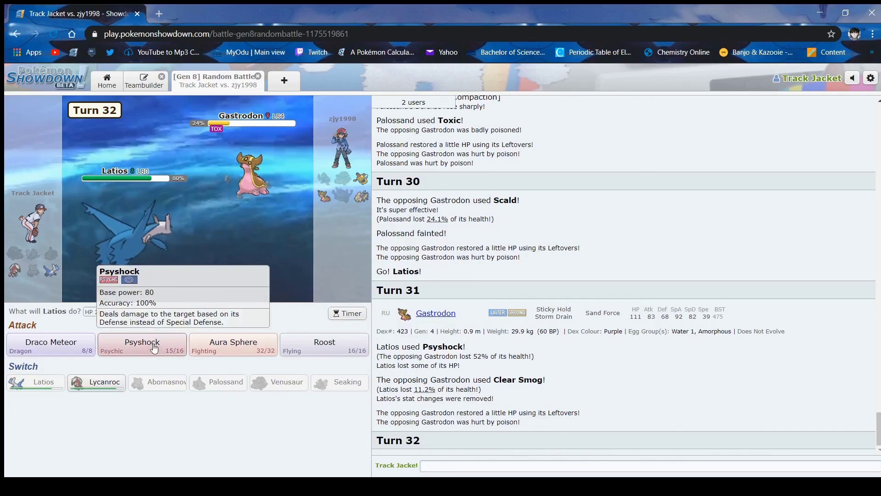
Use Psyshock again after retracting it once, then finish with Aura Sphere.
click(154, 347)
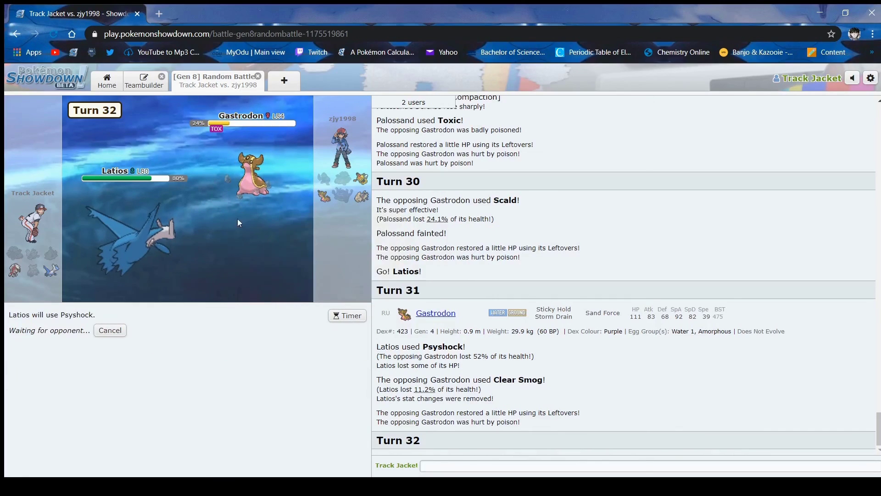
click(110, 332)
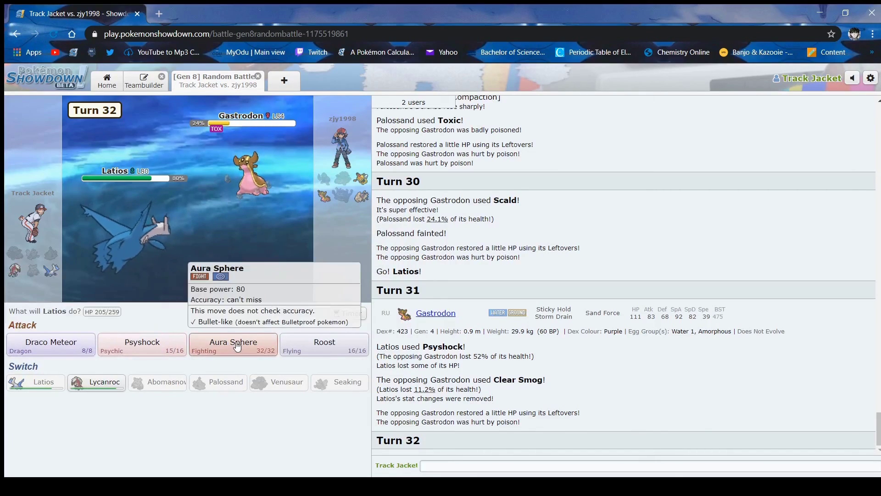
click(165, 345)
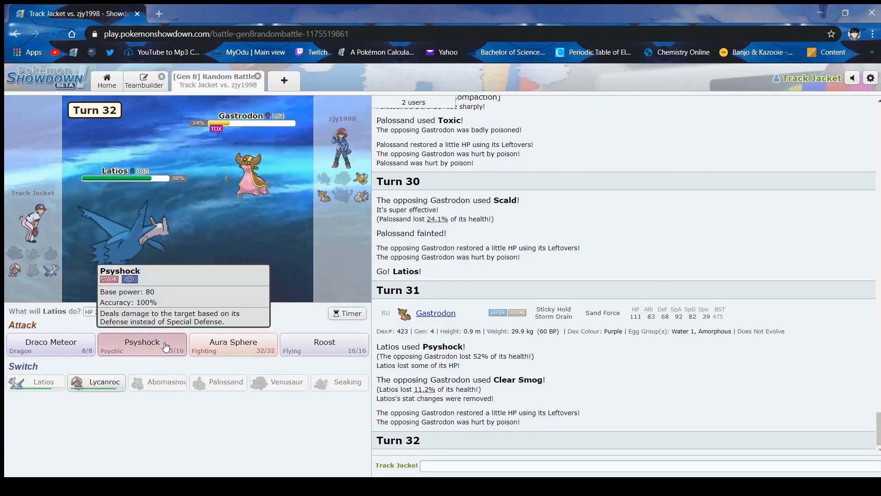
click(93, 322)
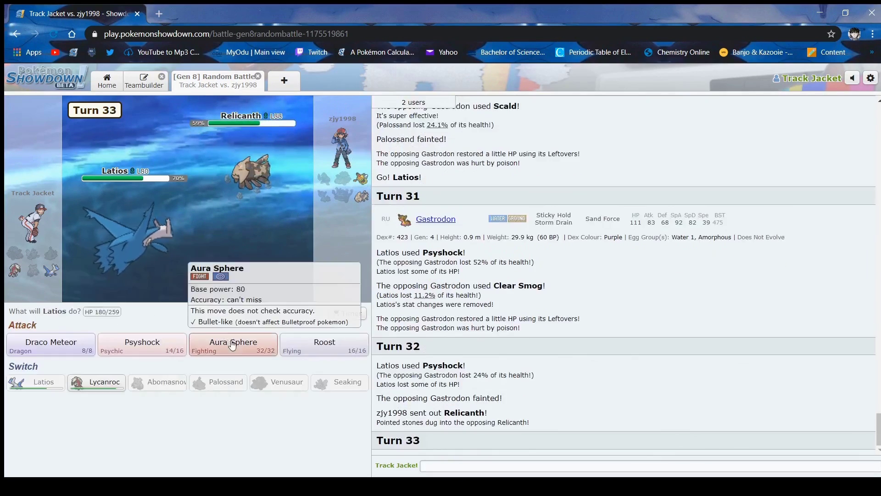
click(233, 345)
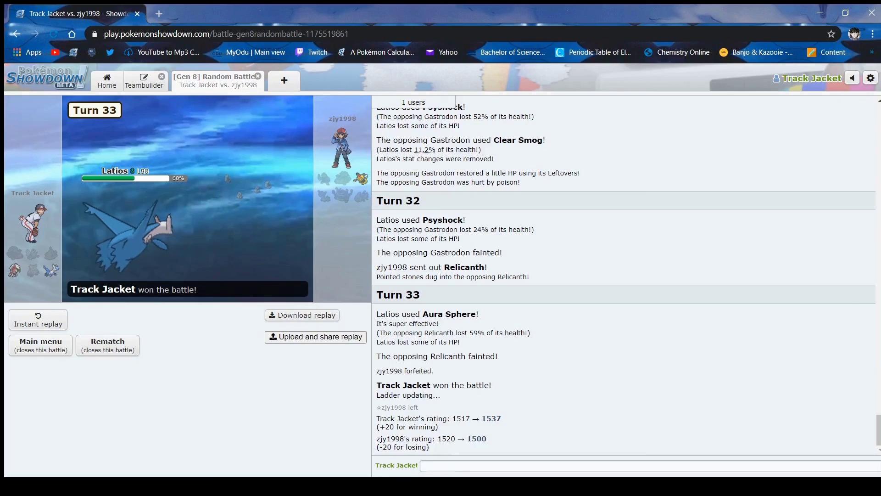
Close the finished battle tab to get back to the Gen 8 Random Battle home page.
click(258, 77)
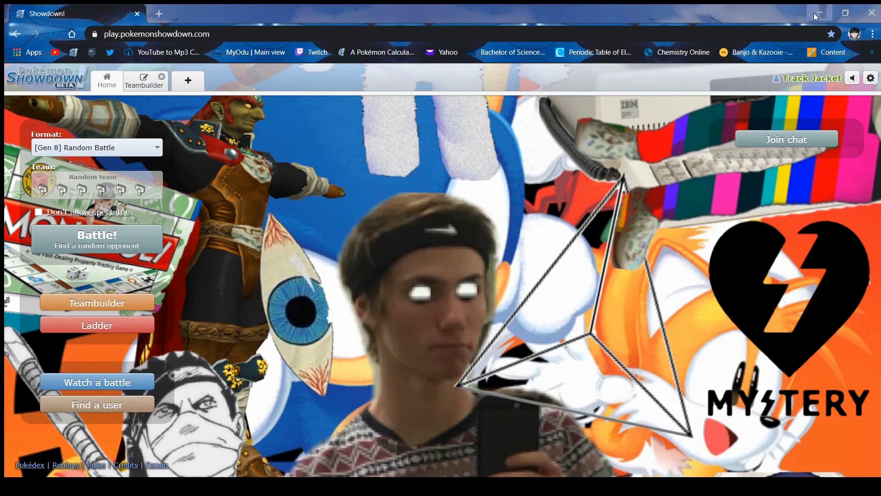
Minimize Chrome to reveal Discord and highlight the 'Complete' and 'Out Now' status words.
click(817, 16)
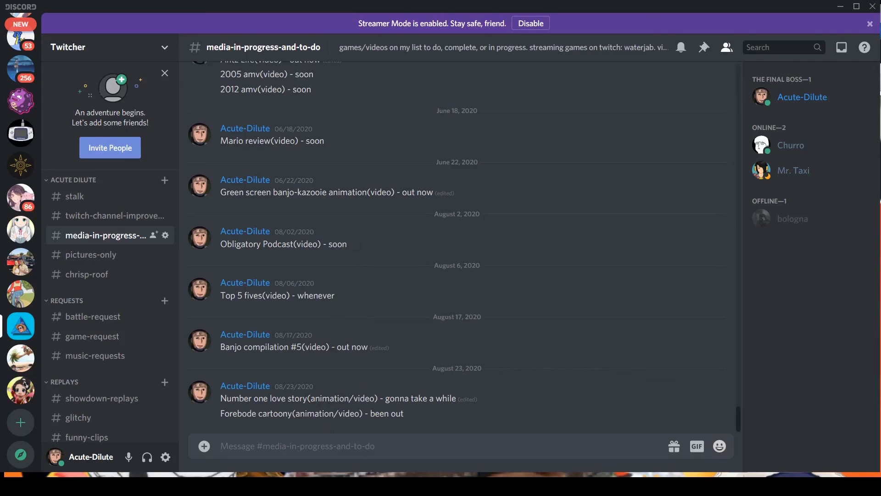
scroll(348, 295, up, 5)
scroll(348, 295, up, 5)
scroll(348, 296, up, 5)
scroll(348, 294, up, 5)
scroll(349, 293, up, 5)
scroll(372, 218, up, 5)
double_click(341, 232)
click(359, 261)
scroll(398, 327, down, 1)
scroll(398, 326, down, 1)
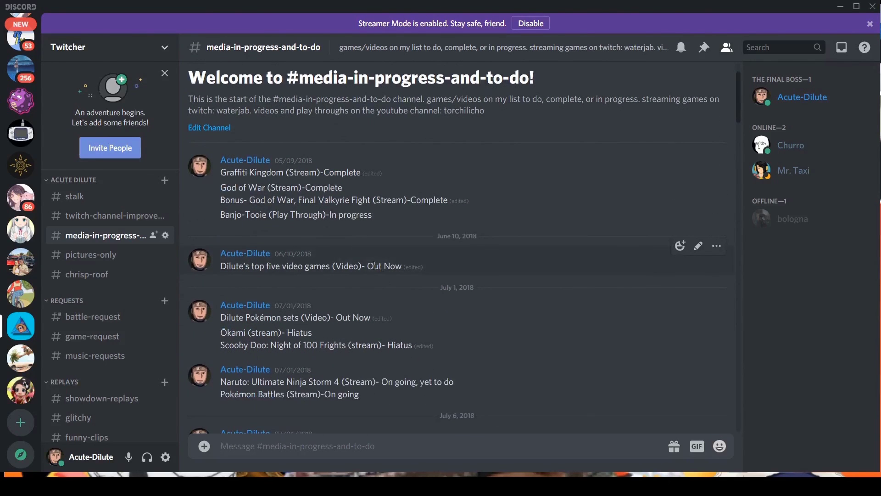
double_click(384, 265)
click(349, 266)
drag(333, 266, 400, 266)
click(381, 316)
scroll(431, 303, down, 5)
scroll(382, 306, up, 3)
scroll(382, 306, up, 5)
scroll(431, 327, down, 8)
scroll(420, 344, down, 10)
scroll(417, 349, down, 8)
scroll(416, 349, down, 8)
scroll(418, 373, down, 5)
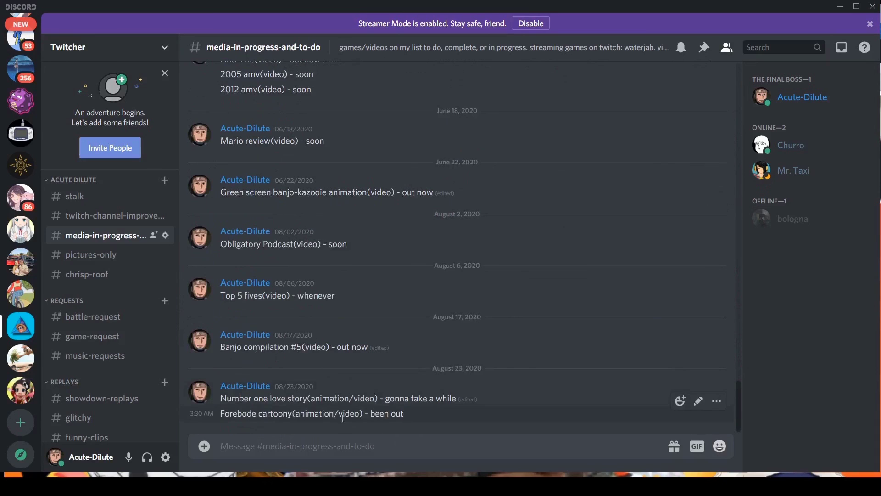
Highlight the 'Number one love story', 'Top 5 fives' and 'Obligatory Podcast' entries.
mouse_move(384, 399)
mouse_down()
mouse_move(455, 399)
mouse_move(372, 378)
mouse_up()
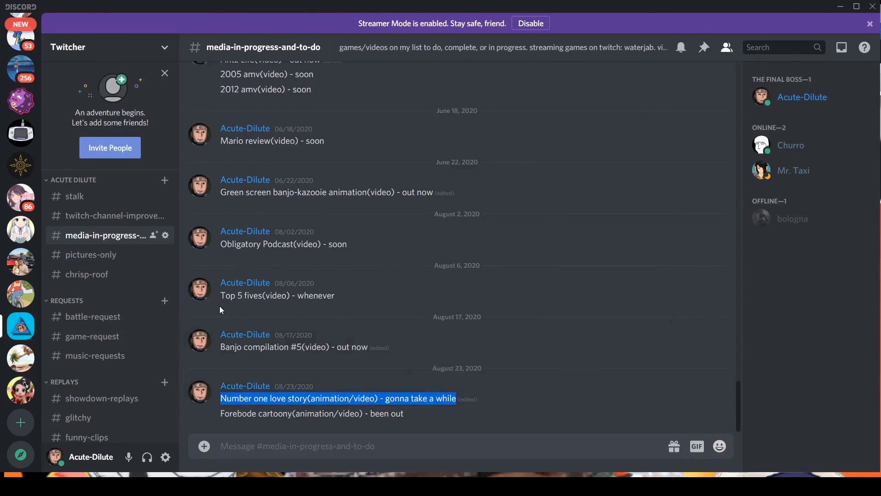
drag(225, 296, 383, 301)
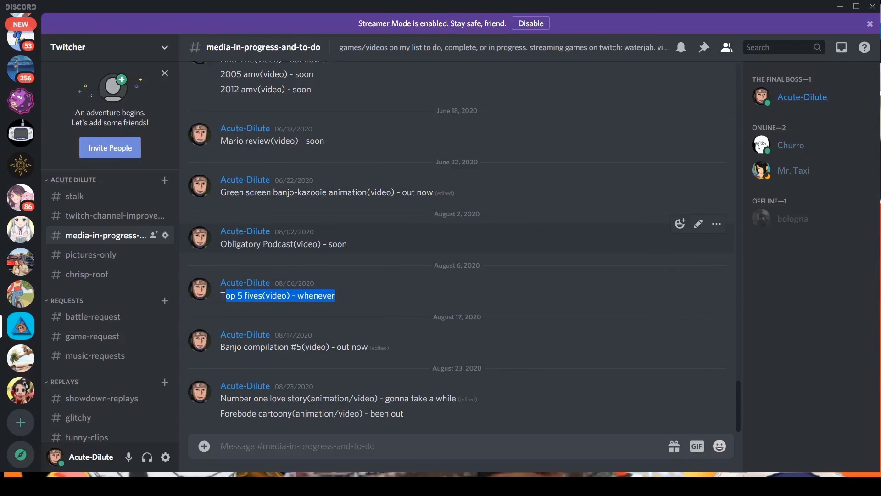
drag(212, 243, 354, 243)
click(356, 247)
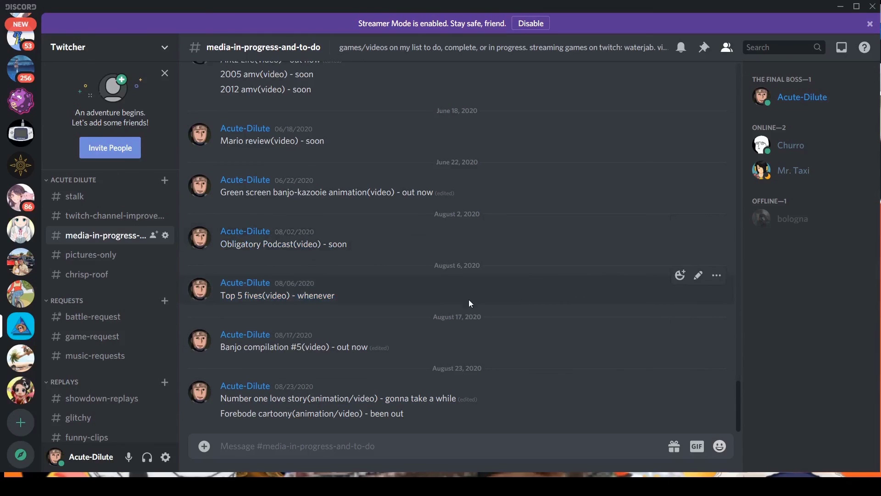
scroll(337, 173, up, 5)
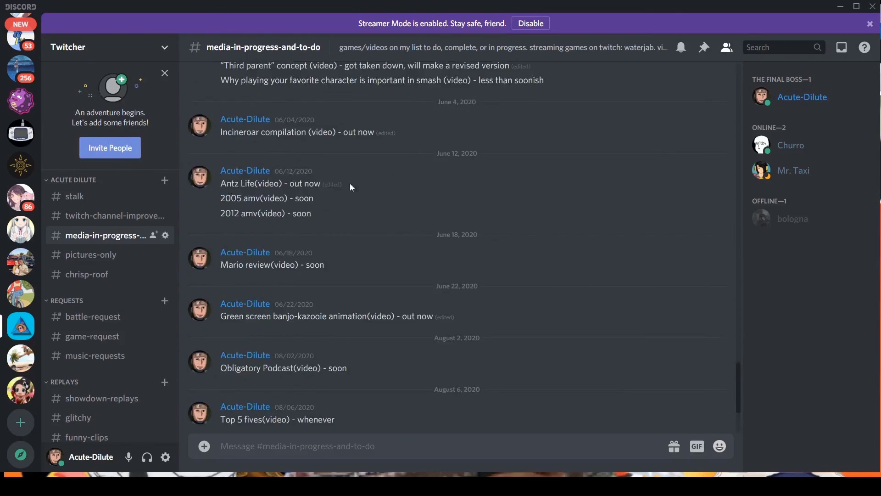
scroll(350, 183, up, 5)
scroll(363, 234, up, 3)
scroll(356, 255, down, 3)
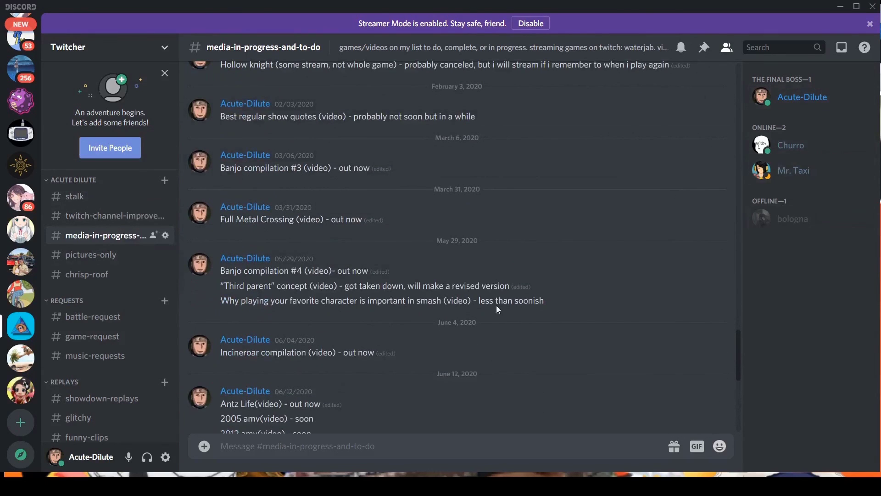
mouse_move(304, 265)
scroll(108, 115, up, 3)
click(91, 256)
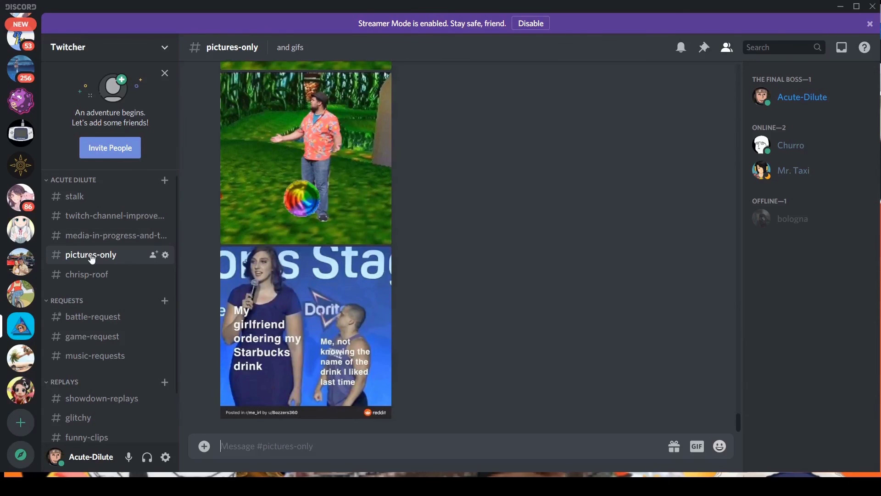
scroll(328, 296, up, 5)
scroll(328, 296, up, 5)
scroll(328, 296, down, 5)
scroll(328, 296, down, 5)
scroll(370, 299, down, 5)
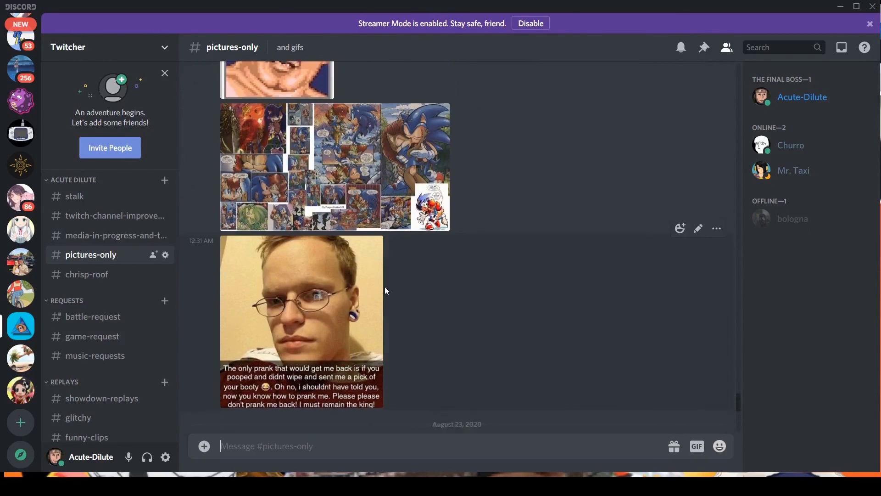
scroll(385, 286, down, 5)
scroll(361, 284, down, 5)
scroll(275, 284, down, 3)
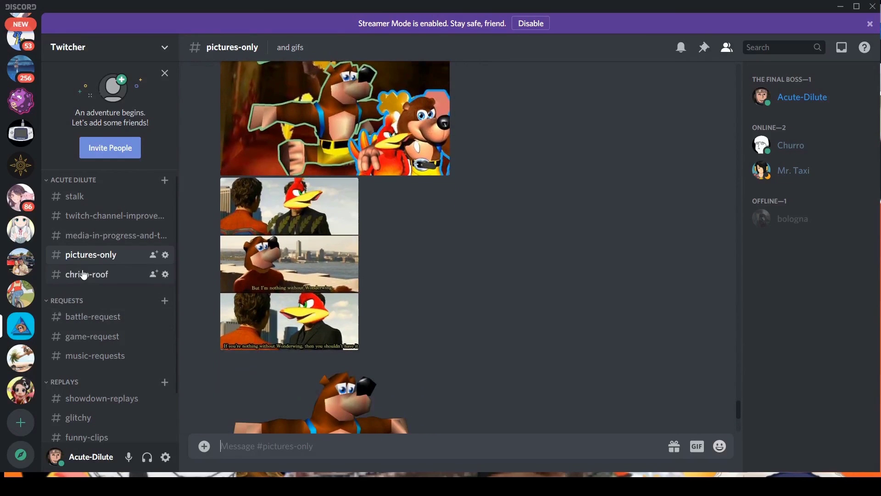
click(93, 317)
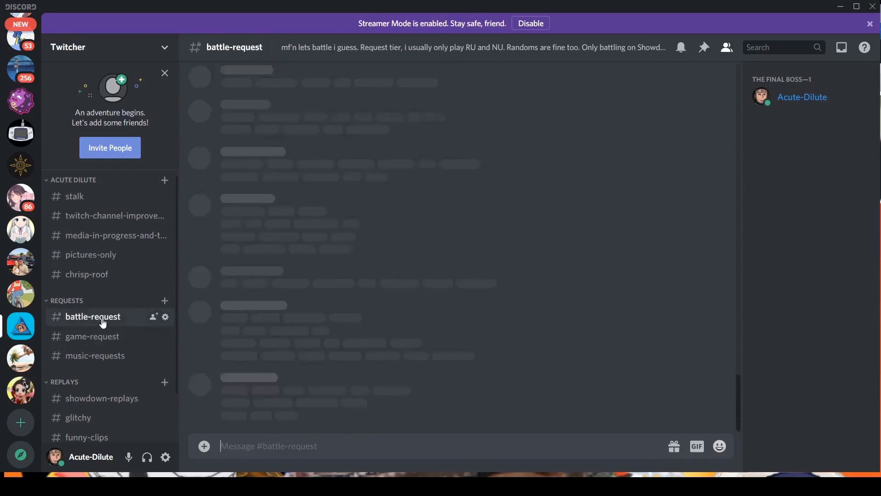
click(92, 337)
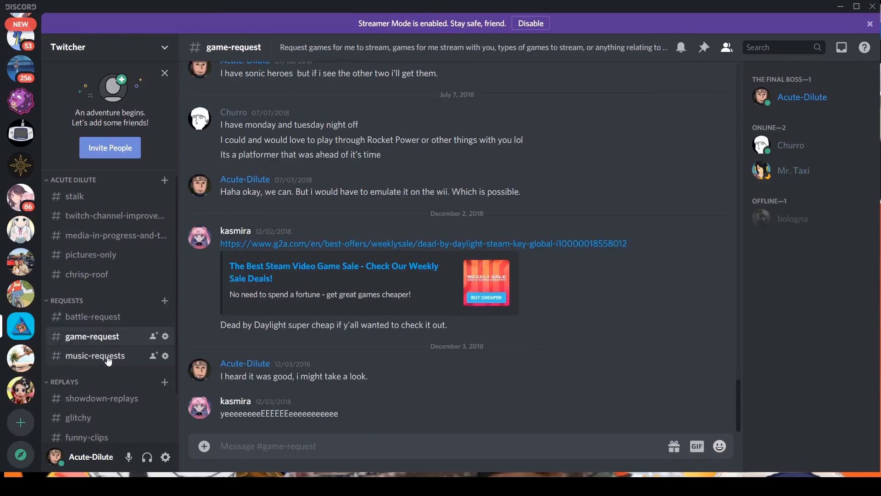
click(95, 356)
click(92, 254)
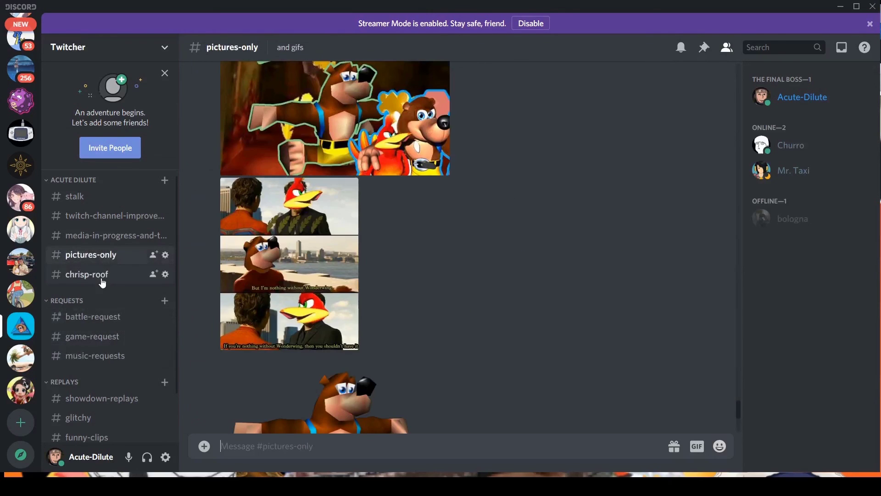
click(87, 273)
click(91, 254)
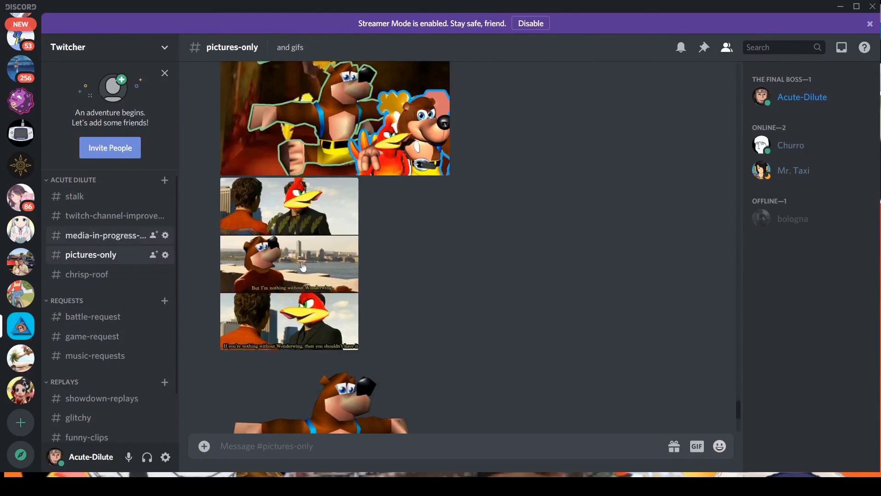
click(105, 235)
scroll(409, 345, down, 10)
scroll(410, 352, down, 10)
scroll(409, 352, down, 1)
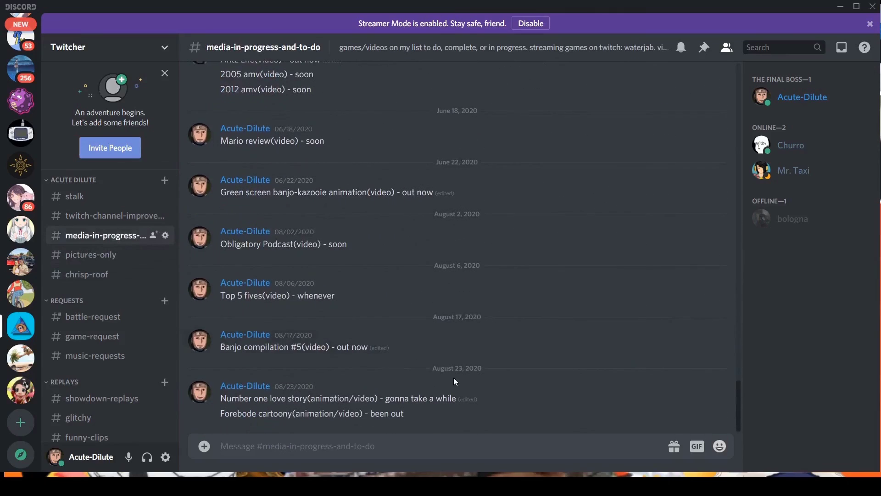
scroll(379, 362, up, 10)
scroll(378, 361, up, 8)
scroll(379, 357, down, 5)
scroll(380, 330, down, 3)
scroll(380, 326, down, 6)
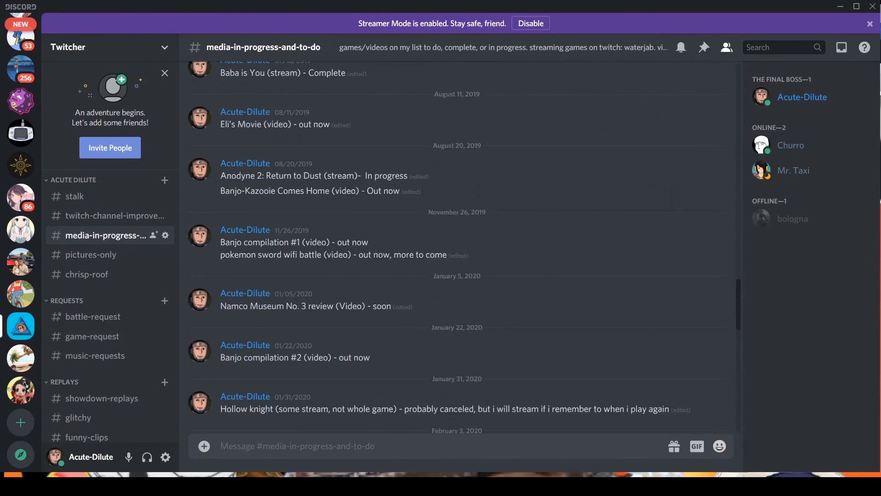